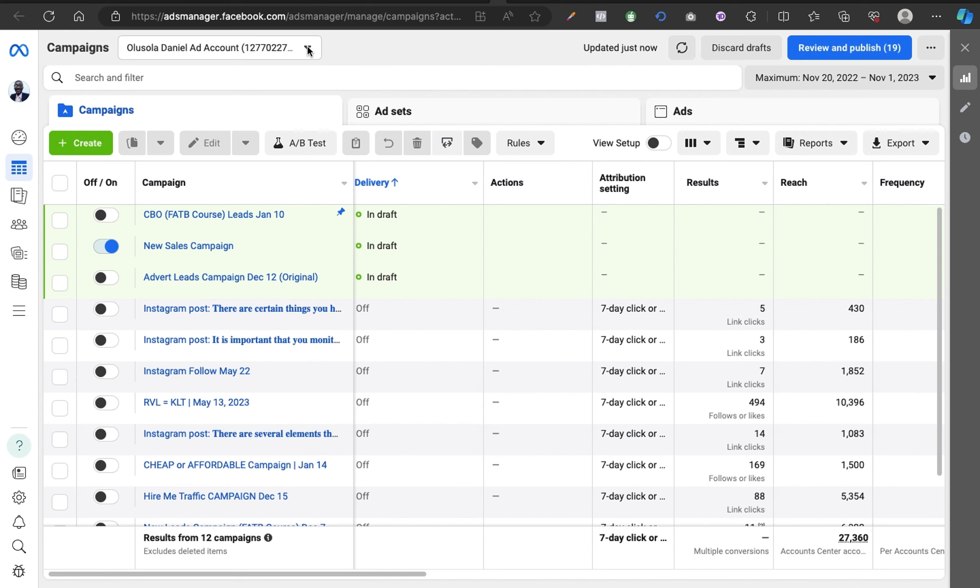
# - Create a new campaign with the Sales objective using the Manual sales campaign setup in the current ad account
pyautogui.click(307, 46)
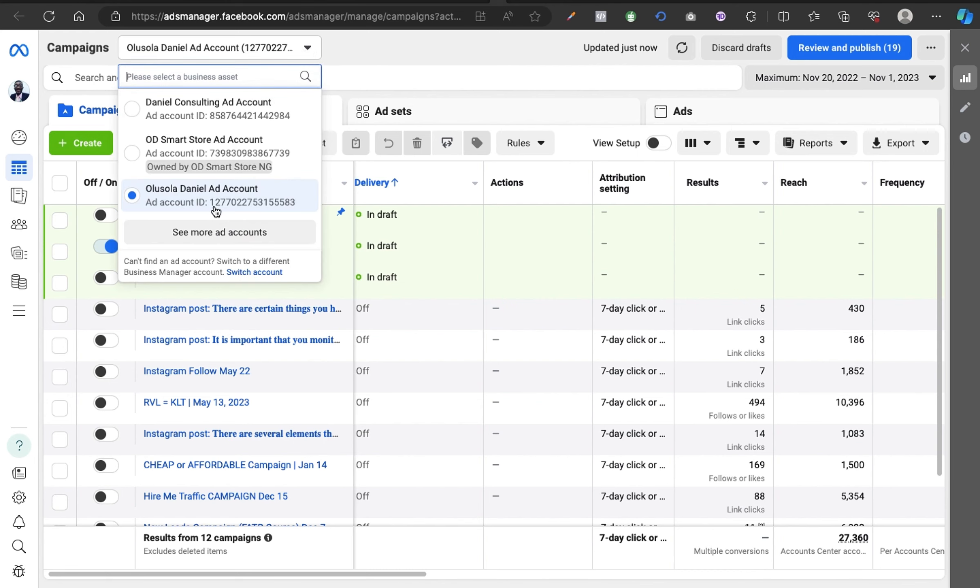
pyautogui.click(247, 204)
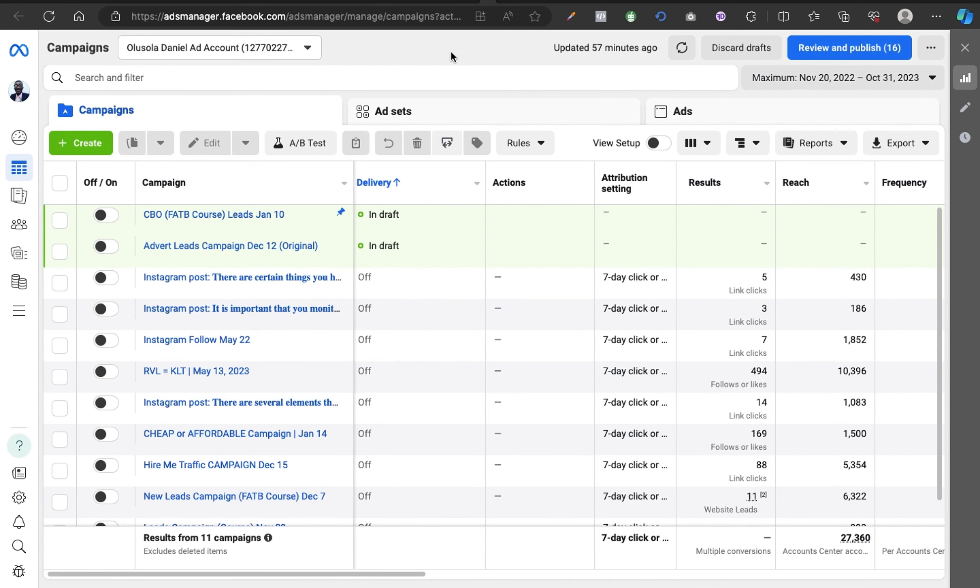
pyautogui.click(92, 145)
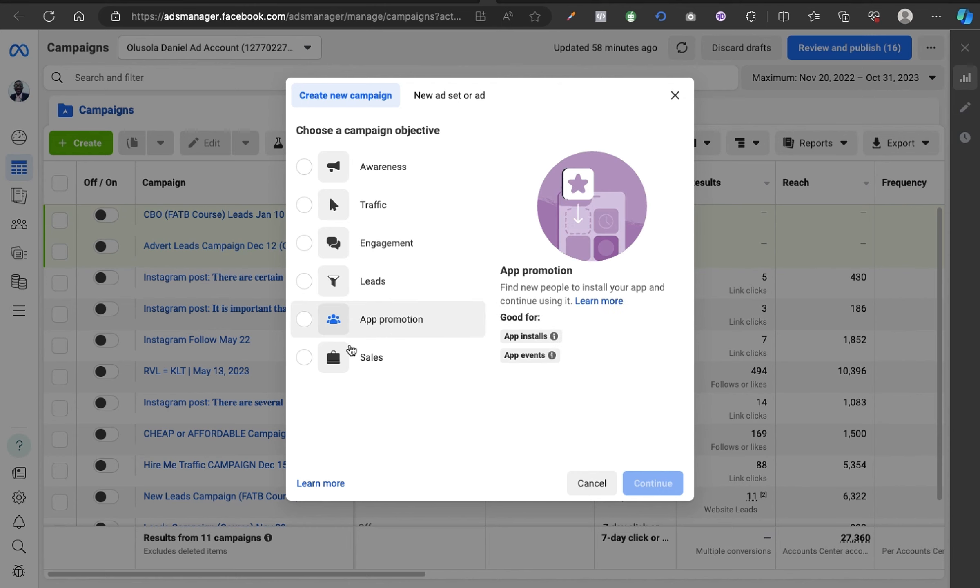
pyautogui.click(321, 358)
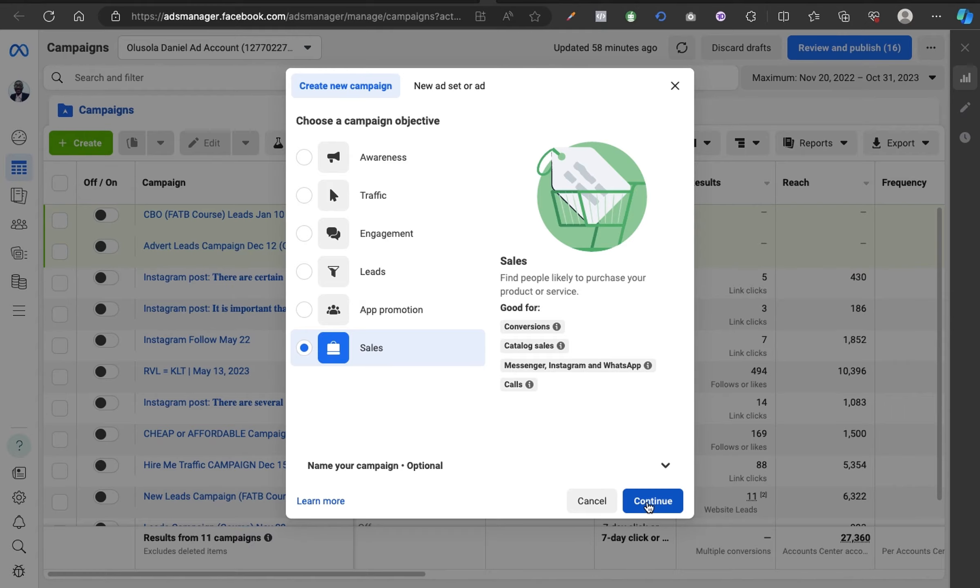
pyautogui.click(649, 505)
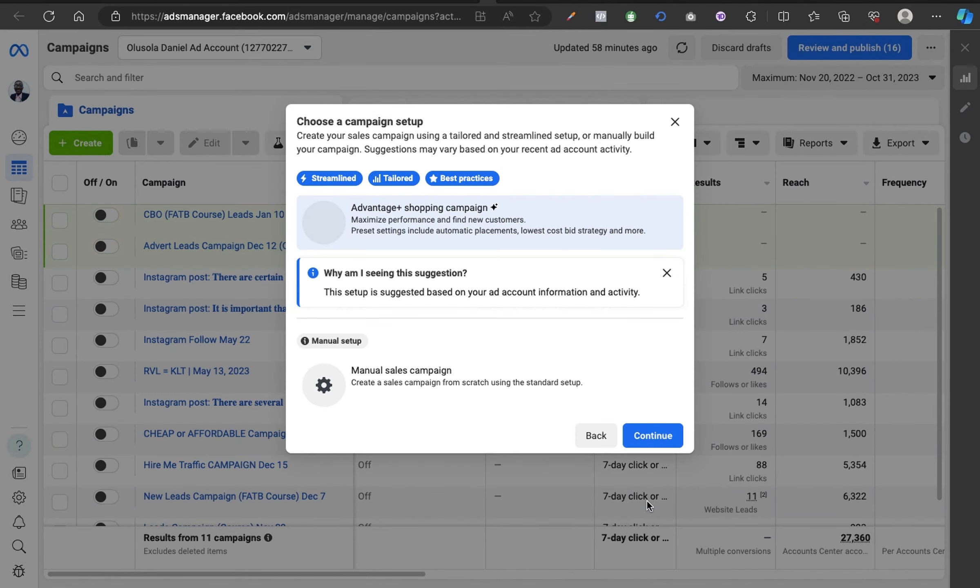
pyautogui.click(384, 395)
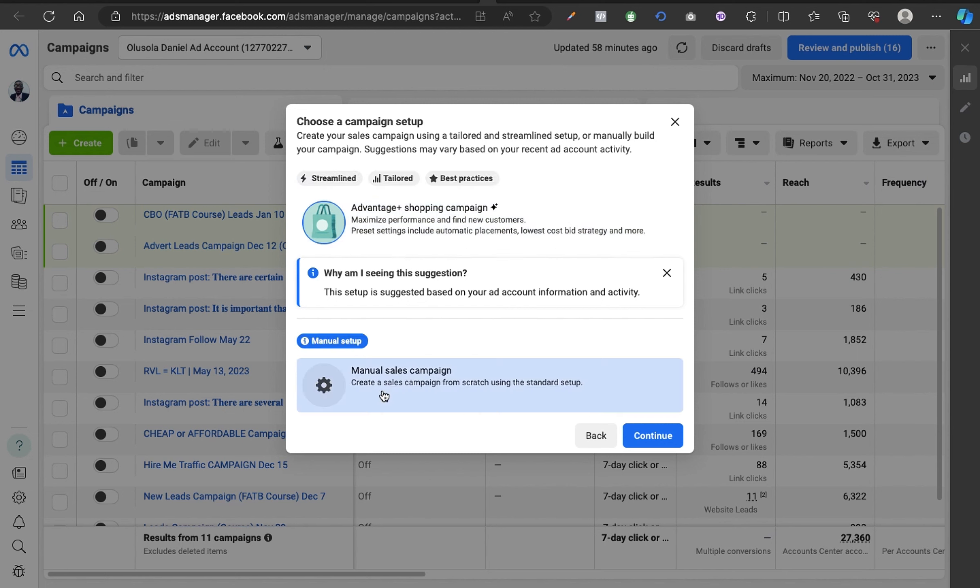
pyautogui.click(652, 437)
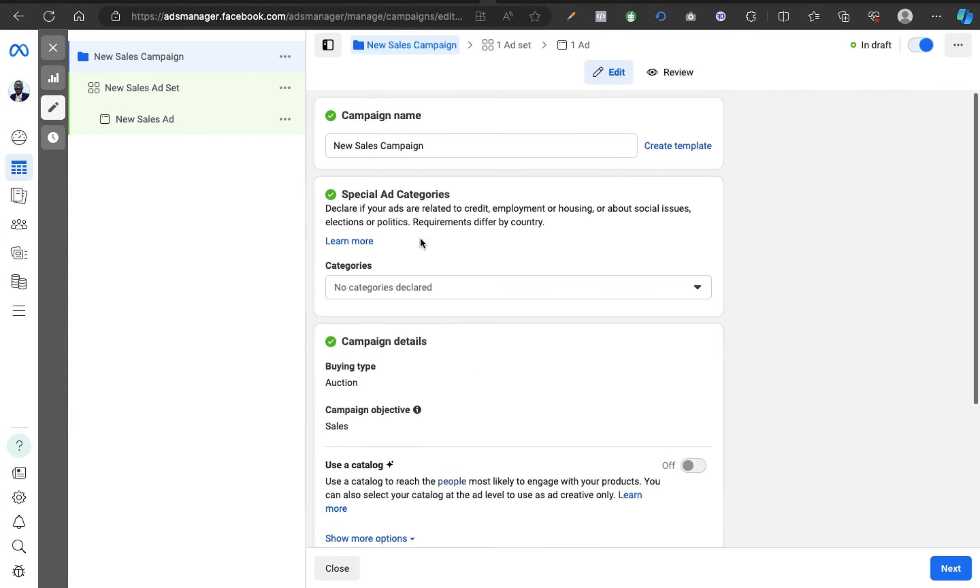
# - Look through the new campaign's settings, and open the New Sales Ad Set to examine its conversion location and pixel settings
pyautogui.scroll(-5, 469, 274)
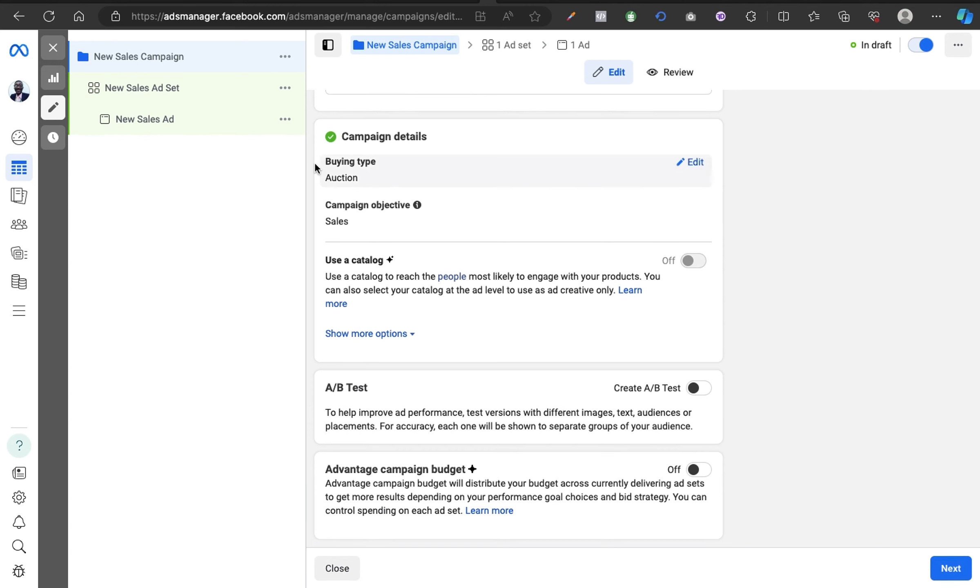
pyautogui.scroll(4, 514, 223)
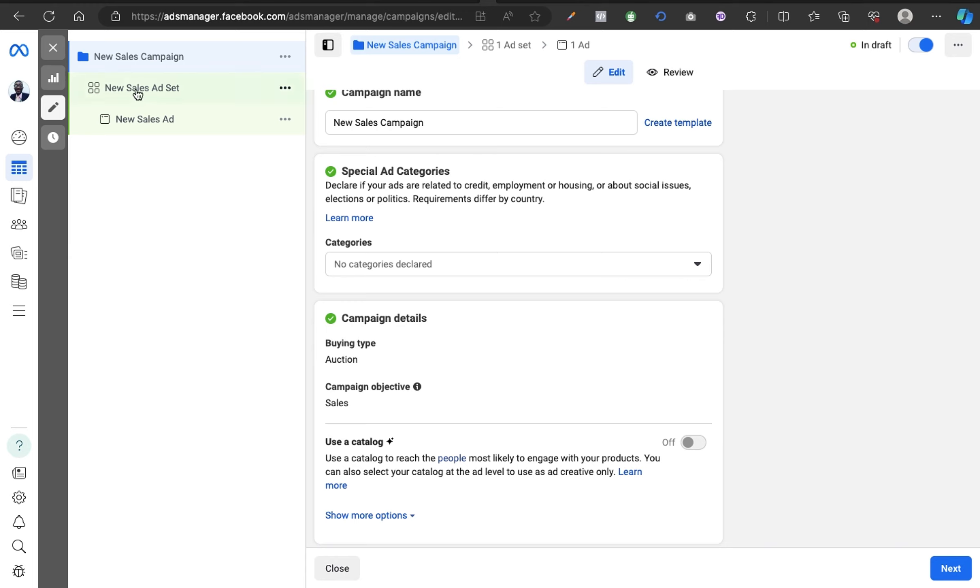
pyautogui.click(154, 95)
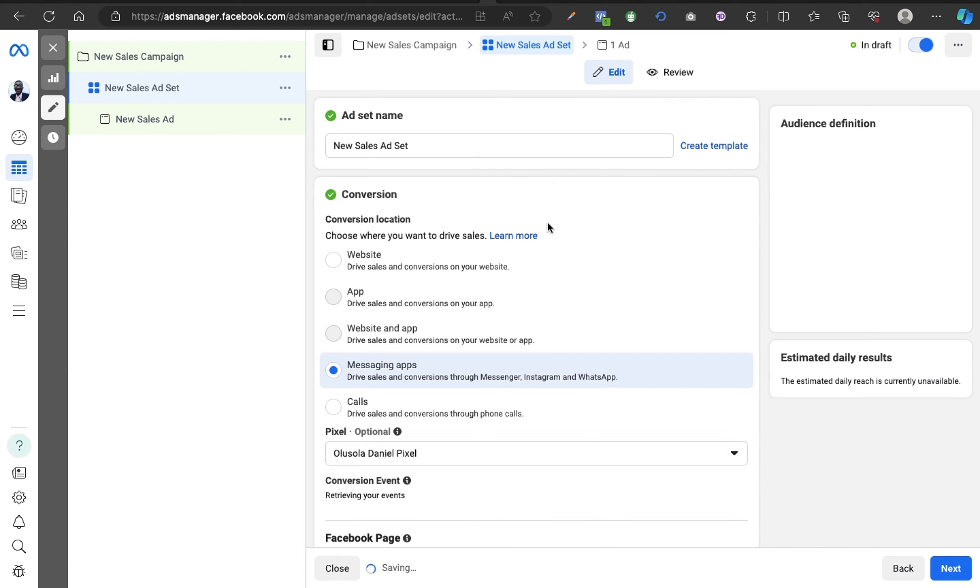
pyautogui.scroll(-1, 579, 283)
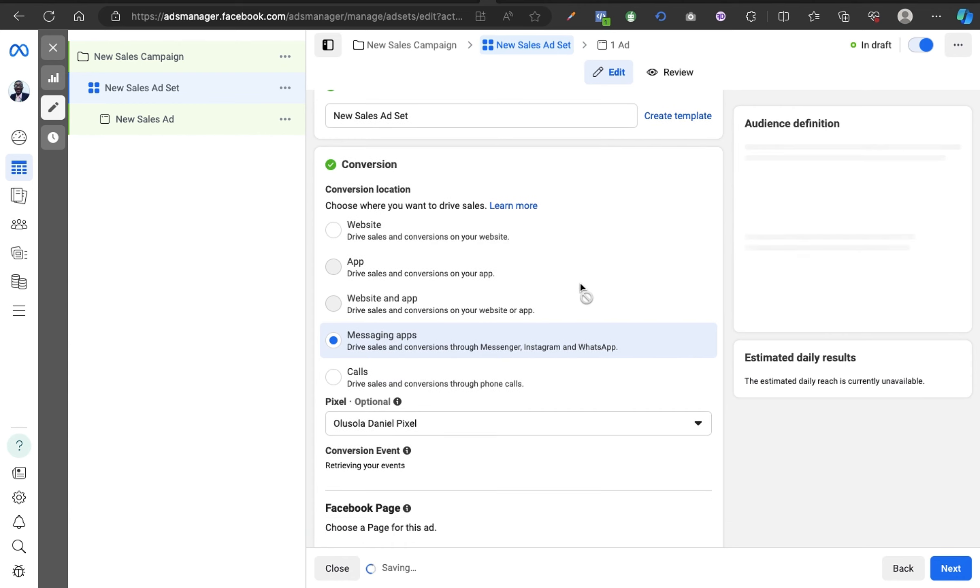
pyautogui.scroll(1, 579, 282)
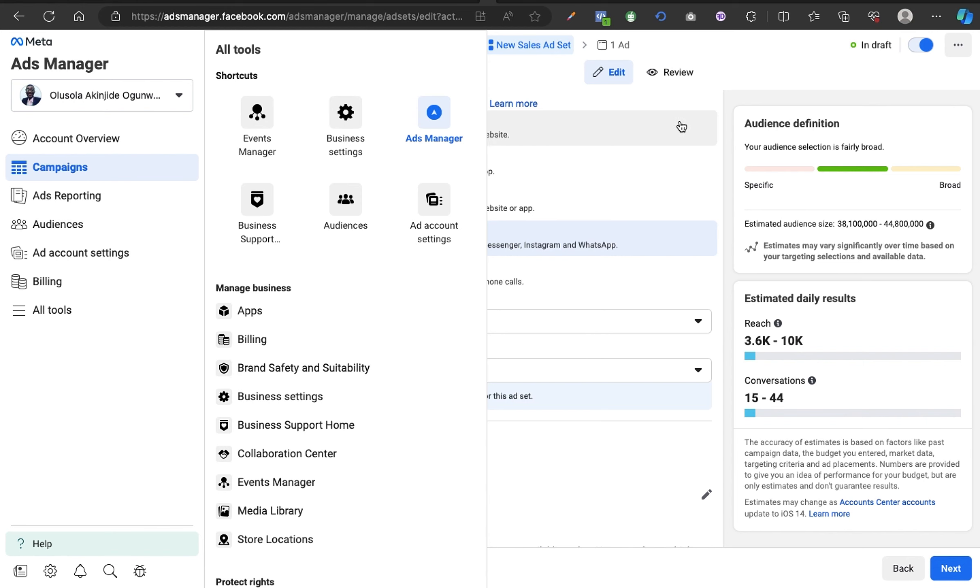
pyautogui.click(761, 77)
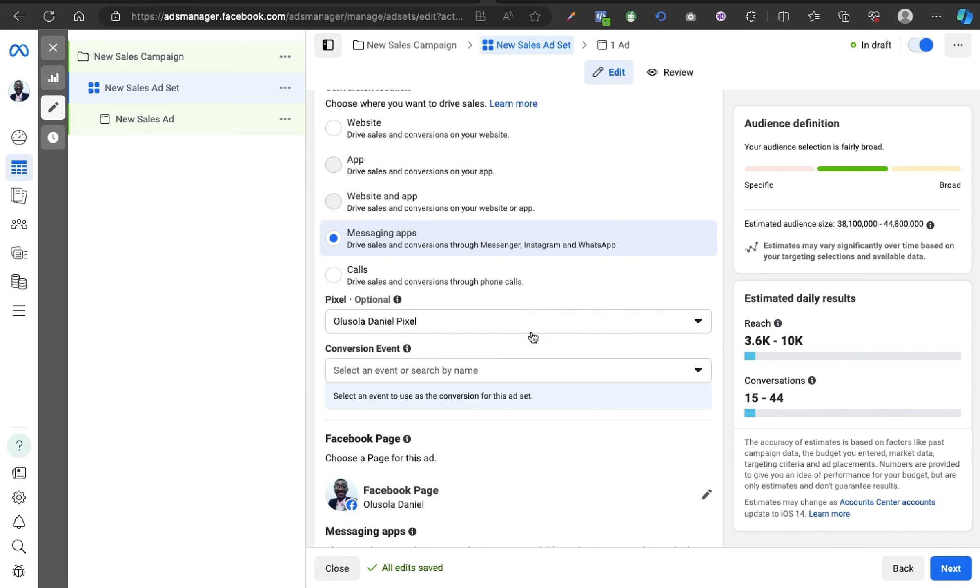
pyautogui.scroll(-3, 531, 331)
pyautogui.scroll(5, 530, 330)
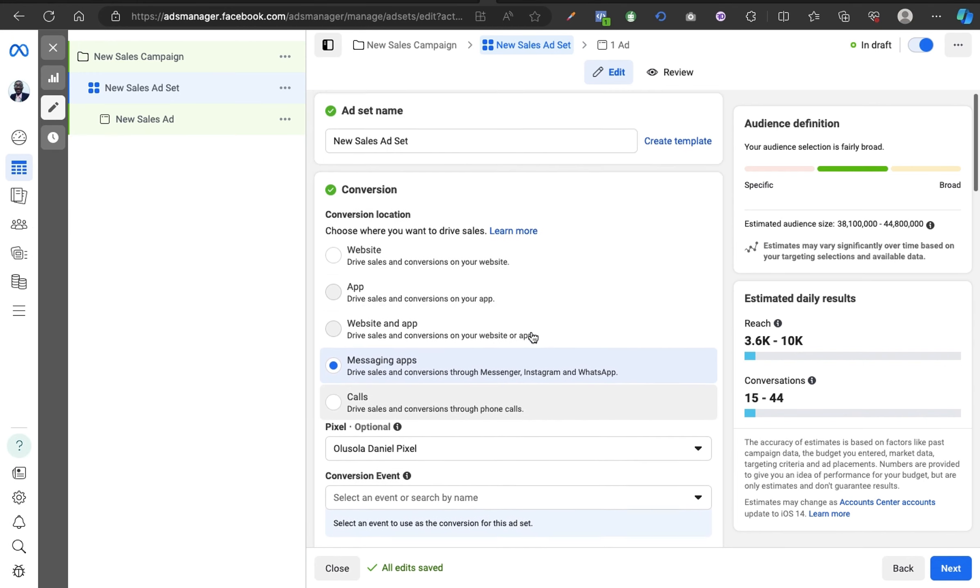
pyautogui.scroll(-3, 531, 330)
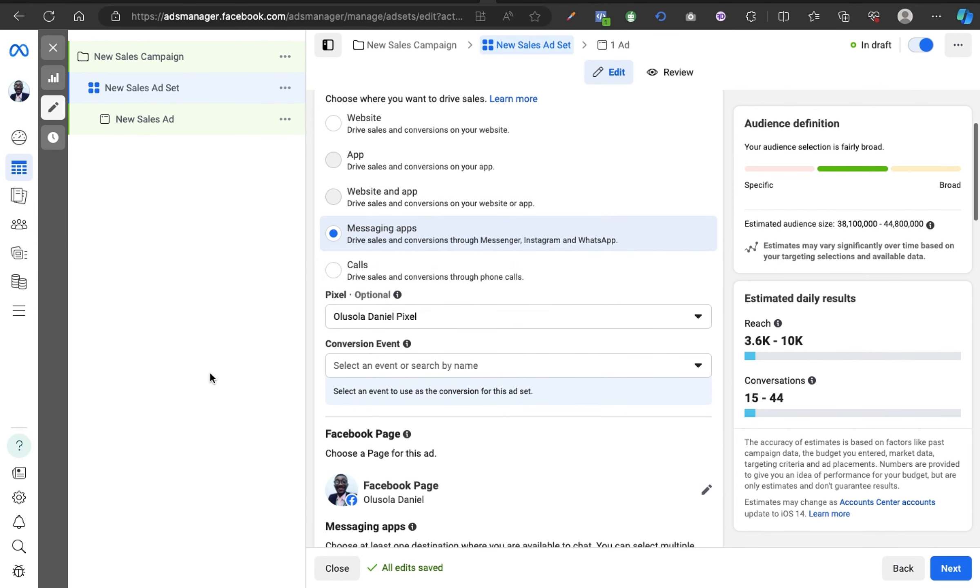
pyautogui.scroll(1, 510, 343)
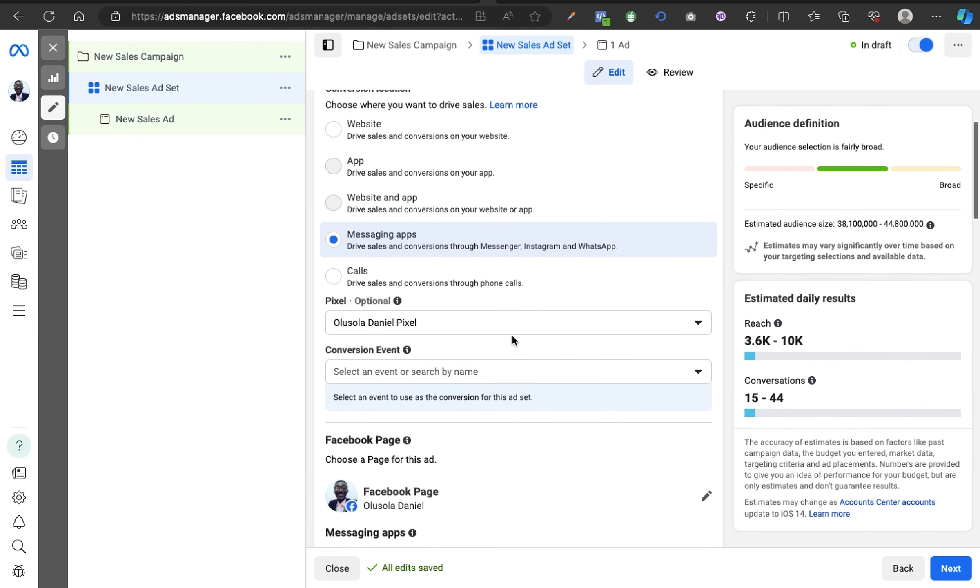
# - Check which active pixels are available for selection in the ad set's Pixel setting
pyautogui.click(532, 325)
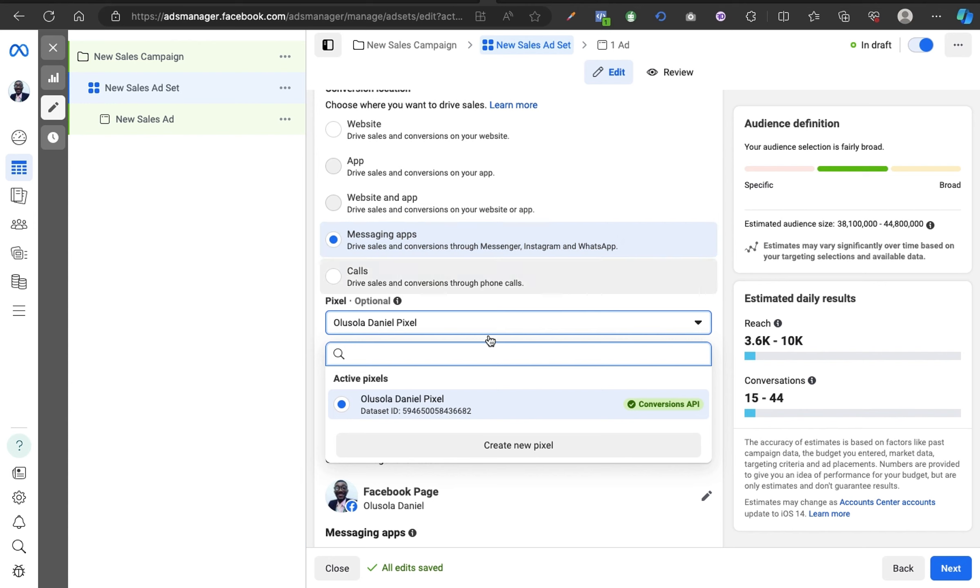
pyautogui.click(220, 386)
pyautogui.click(543, 327)
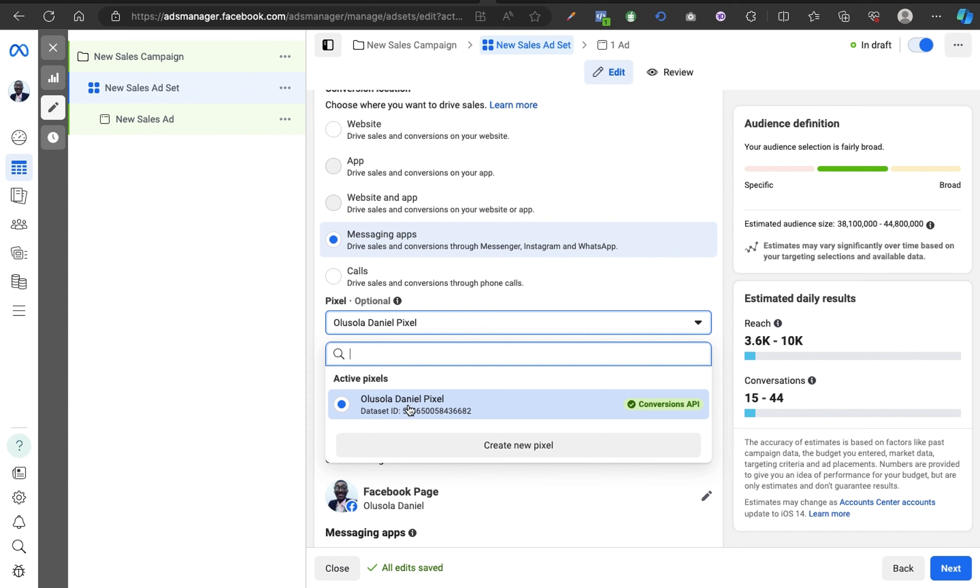
pyautogui.click(255, 394)
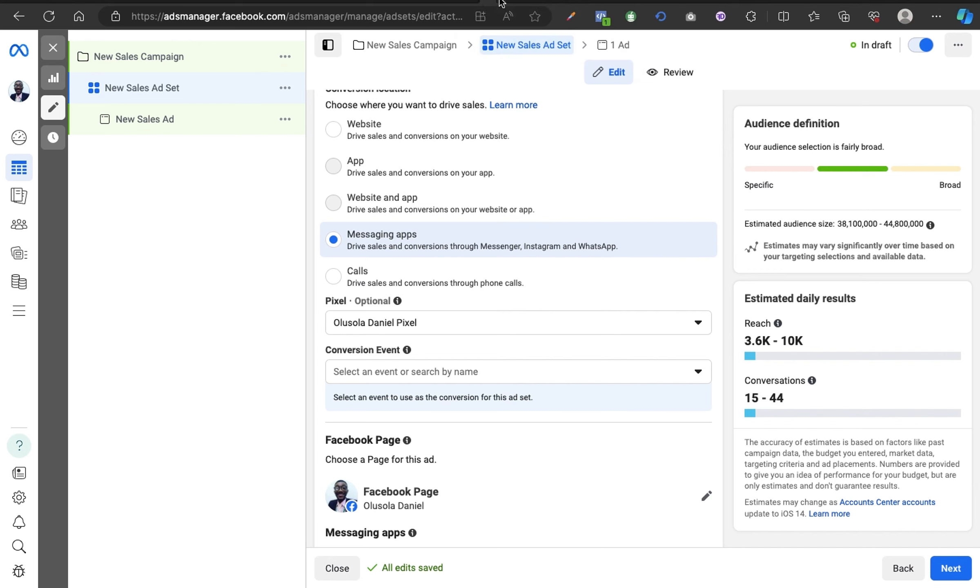
# - Return to the browser tab with the campaigns overview and open Business settings in a new tab
pyautogui.click(502, 3)
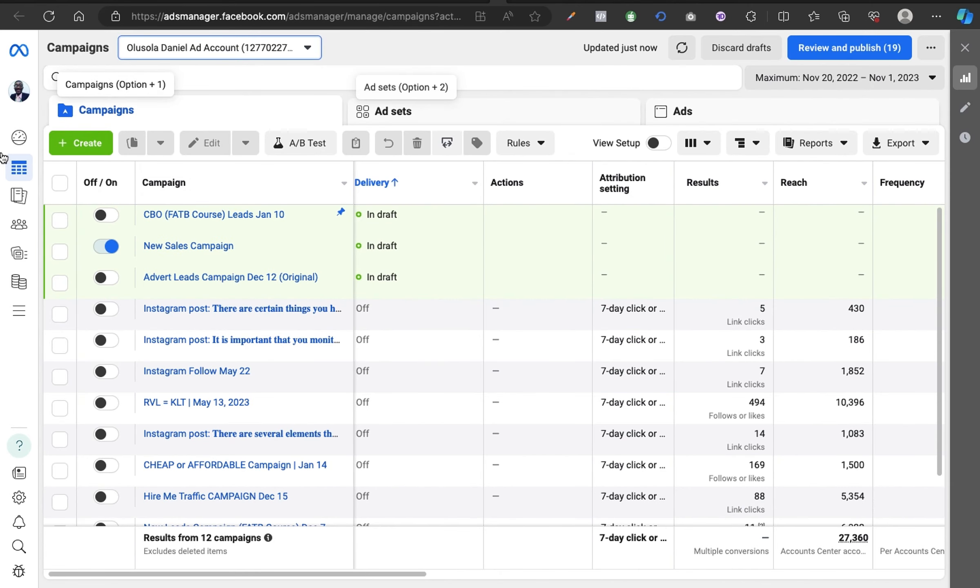
pyautogui.click(22, 313)
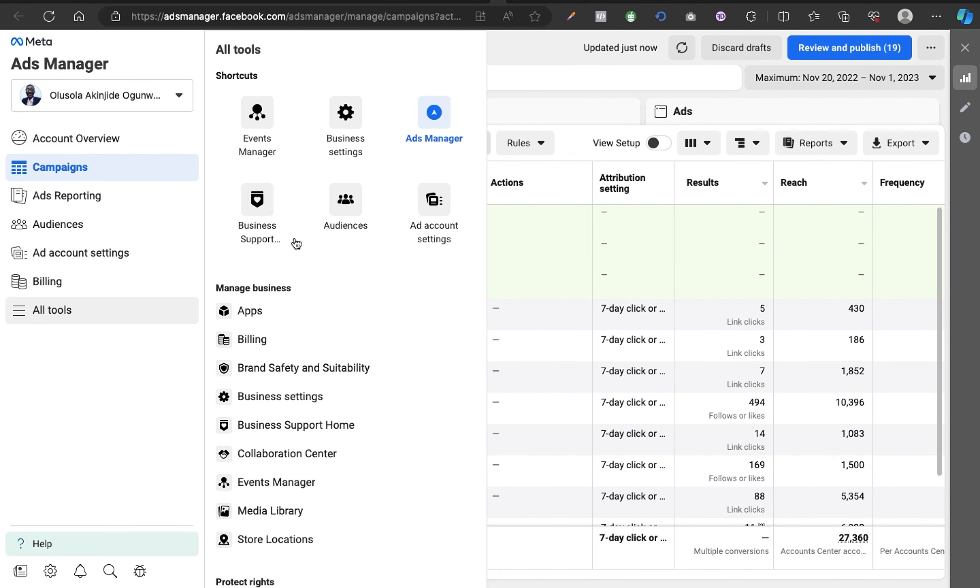
pyautogui.rightClick(350, 121)
pyautogui.click(396, 134)
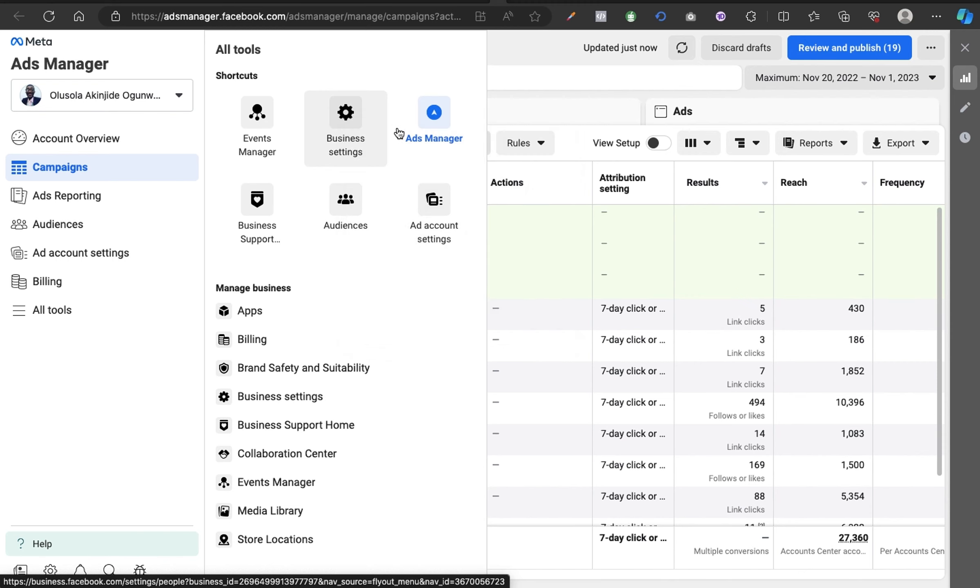
pyautogui.click(514, 3)
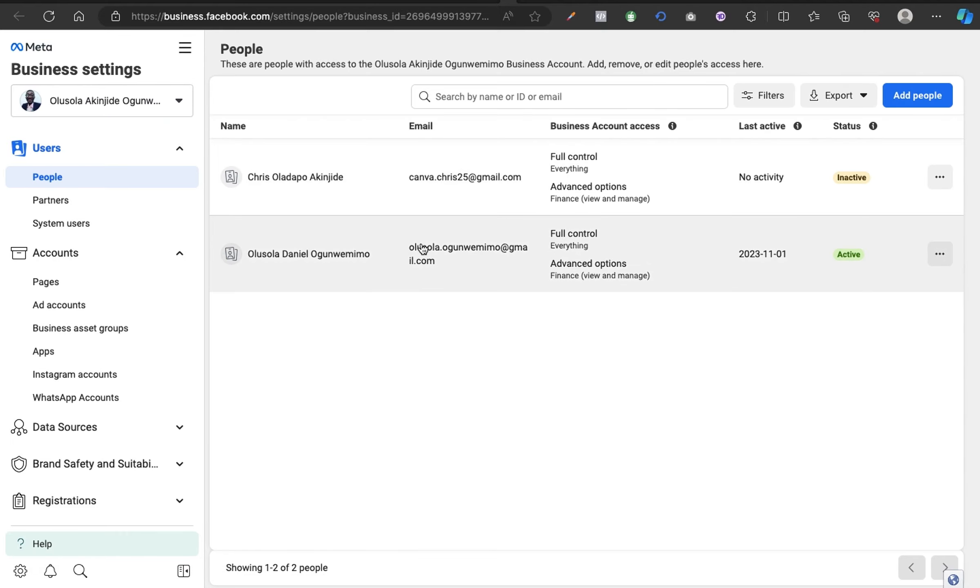
# - Open the Pixels page among the business account's Data Sources
pyautogui.scroll(-3, 155, 354)
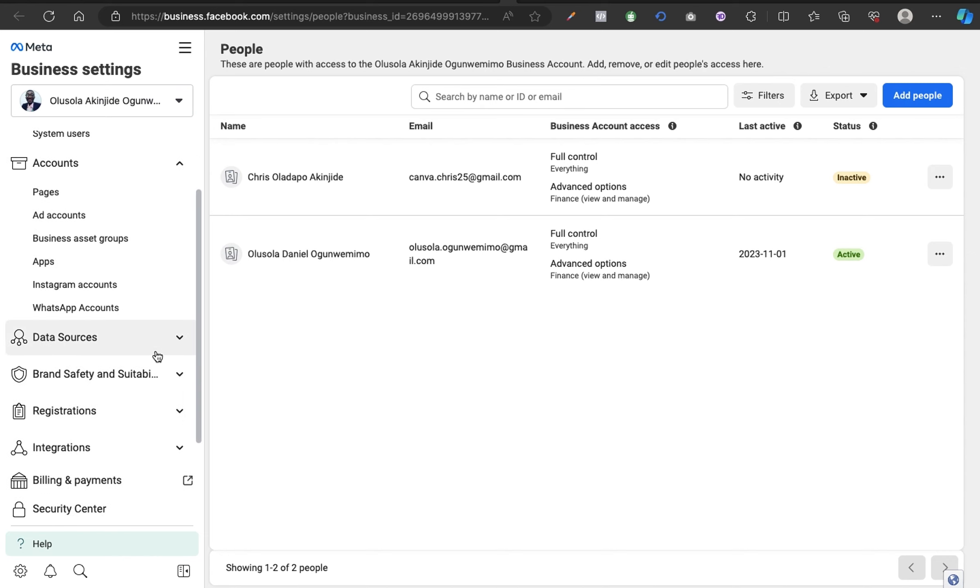
pyautogui.click(103, 351)
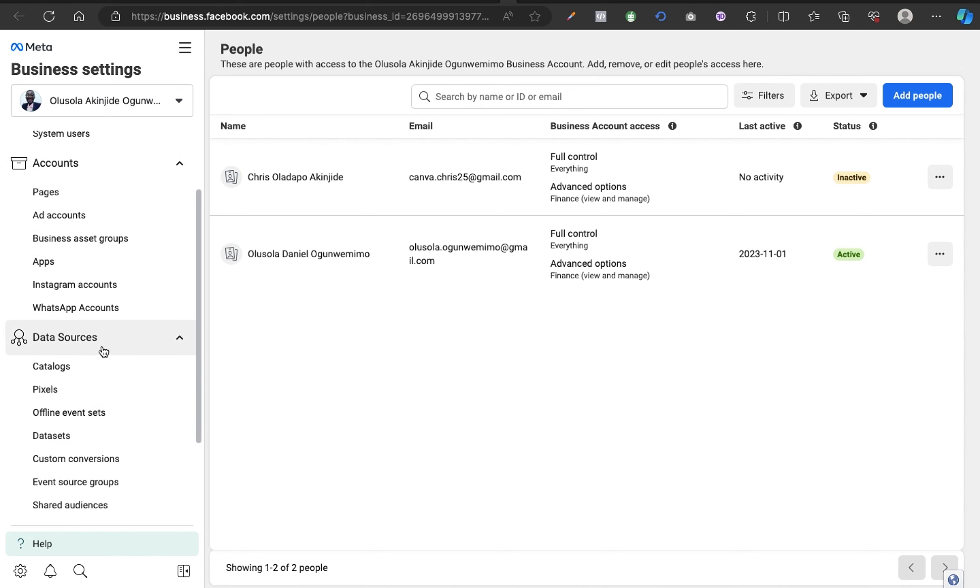
pyautogui.click(96, 390)
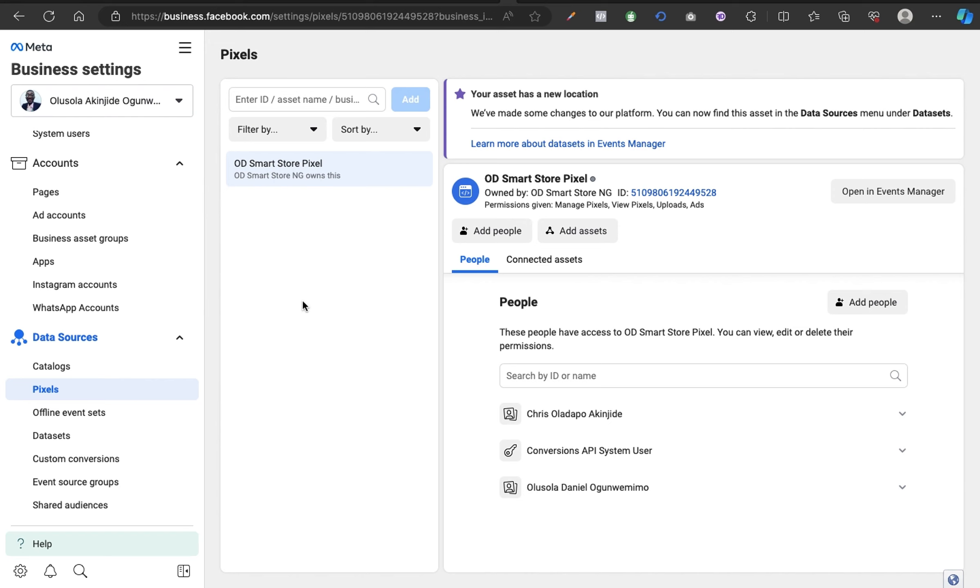
# - Open the Datasets page among the Data Sources and select the dataset named PIXEL
pyautogui.click(187, 337)
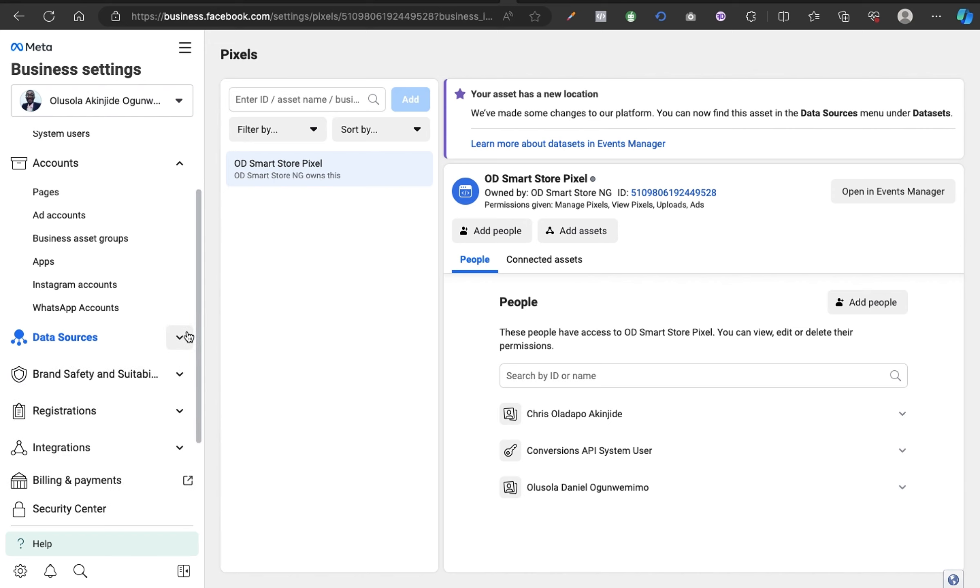
pyautogui.click(182, 338)
pyautogui.scroll(-2, 107, 450)
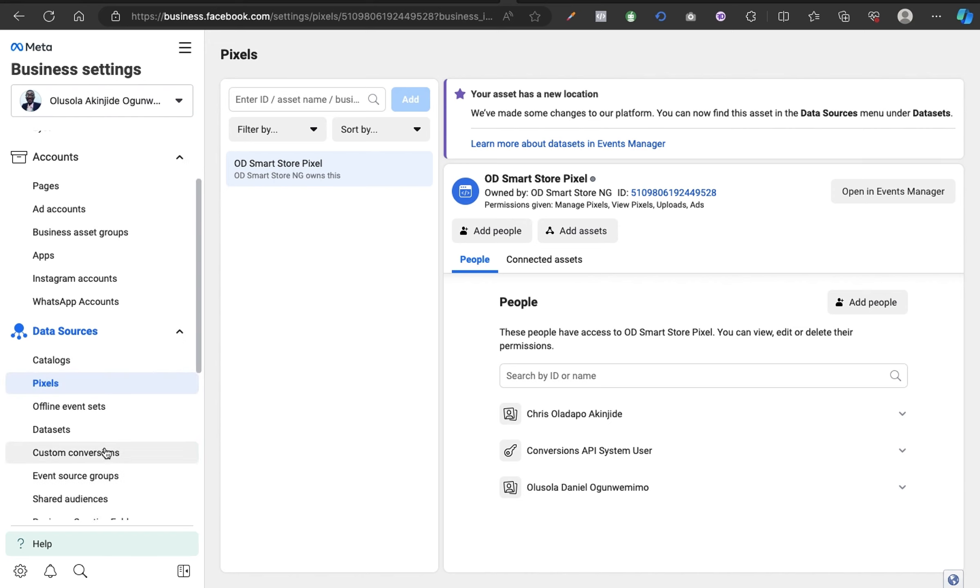
pyautogui.click(61, 371)
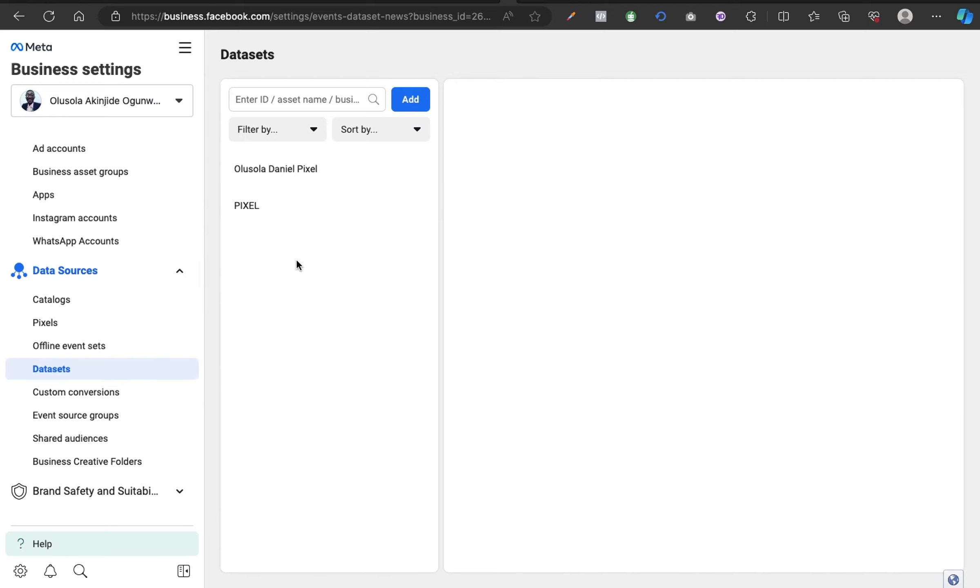
pyautogui.click(272, 217)
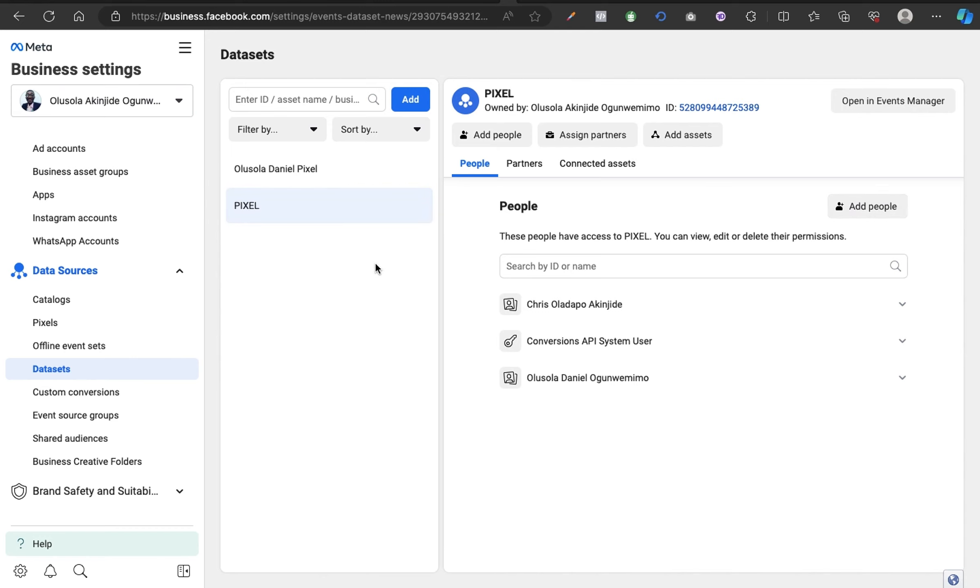
# - Assign all three listed people to the PIXEL dataset with full control through Manage events dataset
pyautogui.click(862, 208)
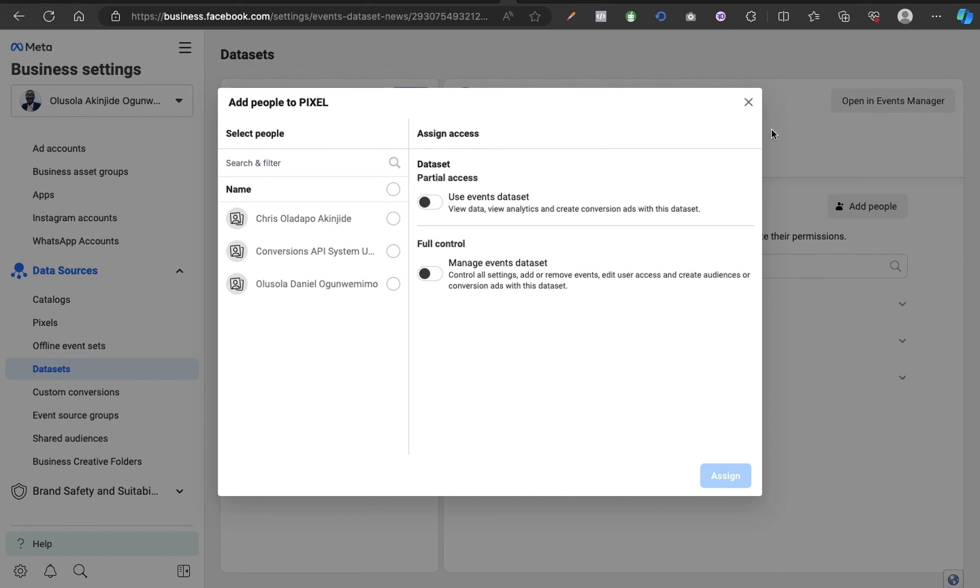
pyautogui.click(751, 103)
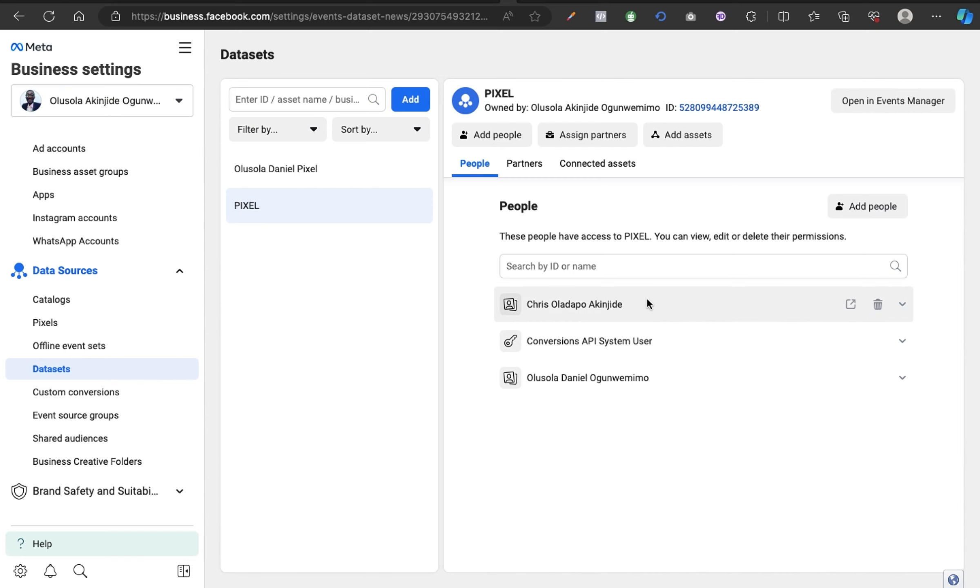
pyautogui.click(865, 207)
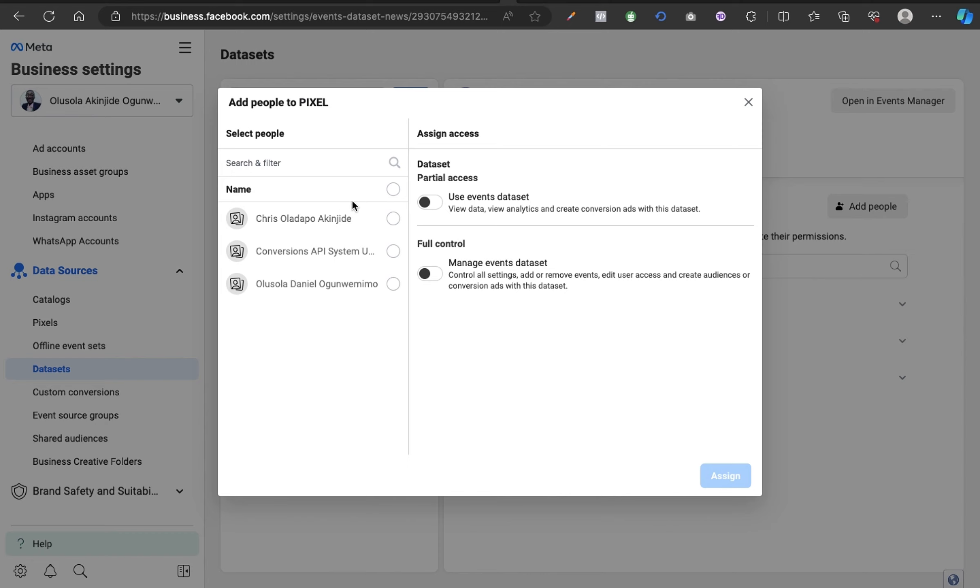
pyautogui.click(393, 190)
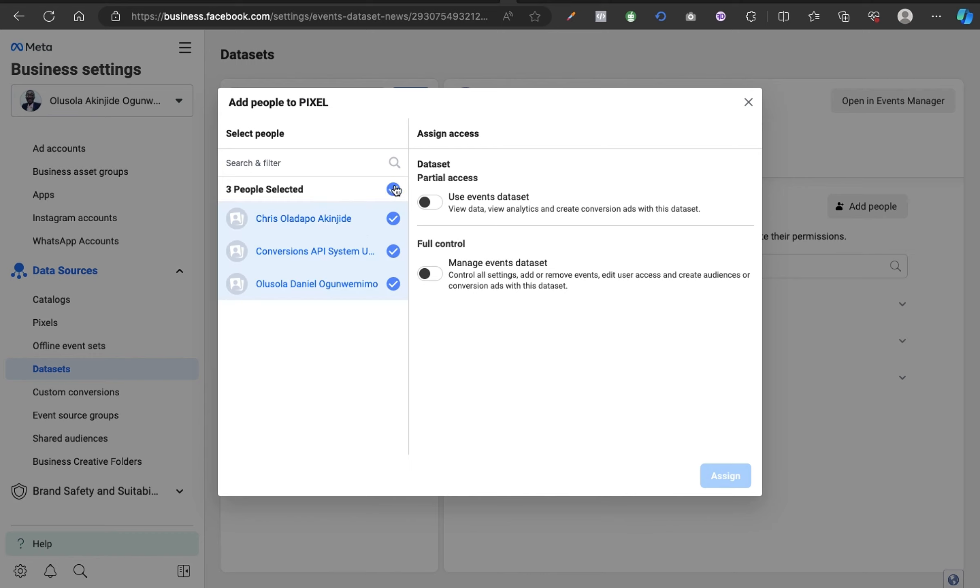
pyautogui.click(393, 191)
pyautogui.click(388, 219)
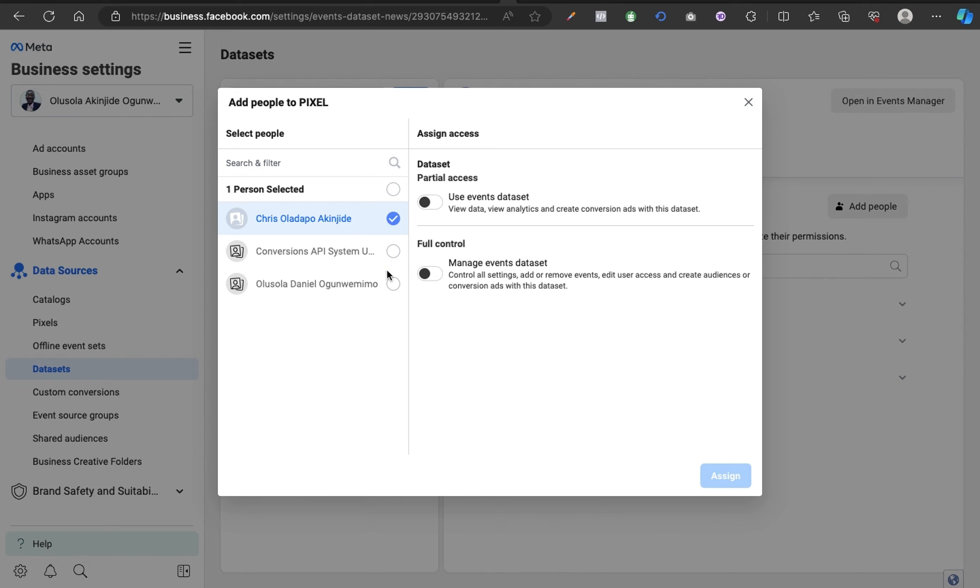
pyautogui.click(392, 285)
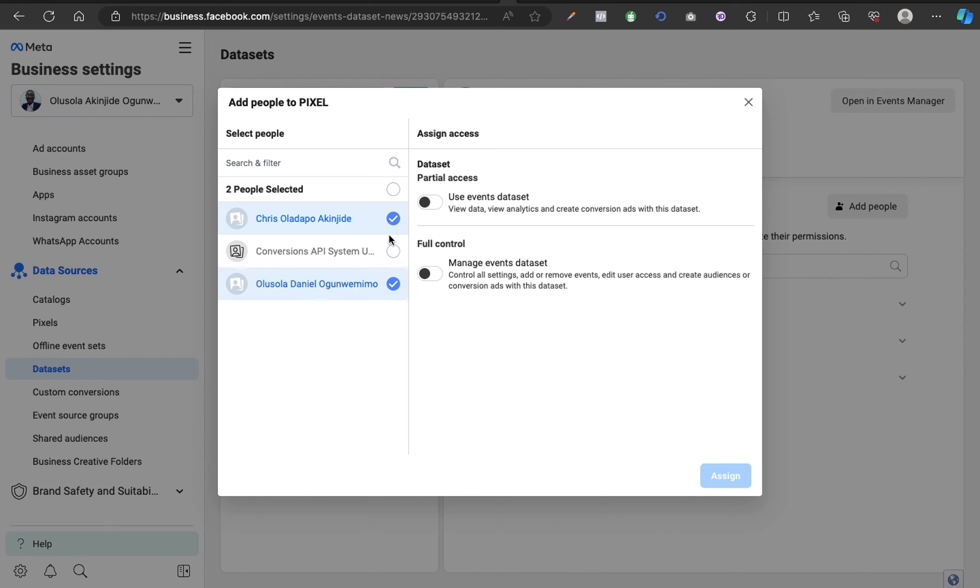
pyautogui.click(392, 190)
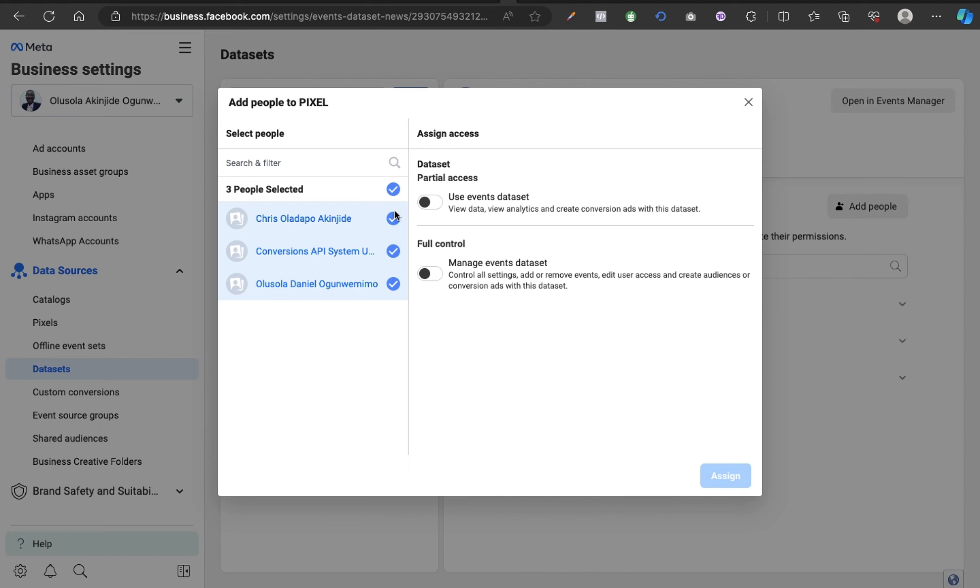
pyautogui.click(439, 278)
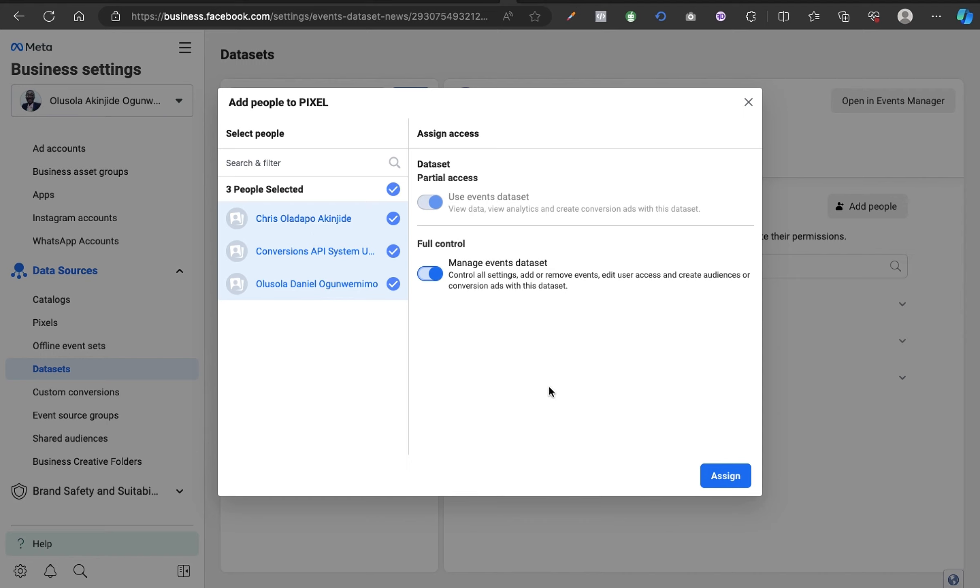
pyautogui.click(726, 477)
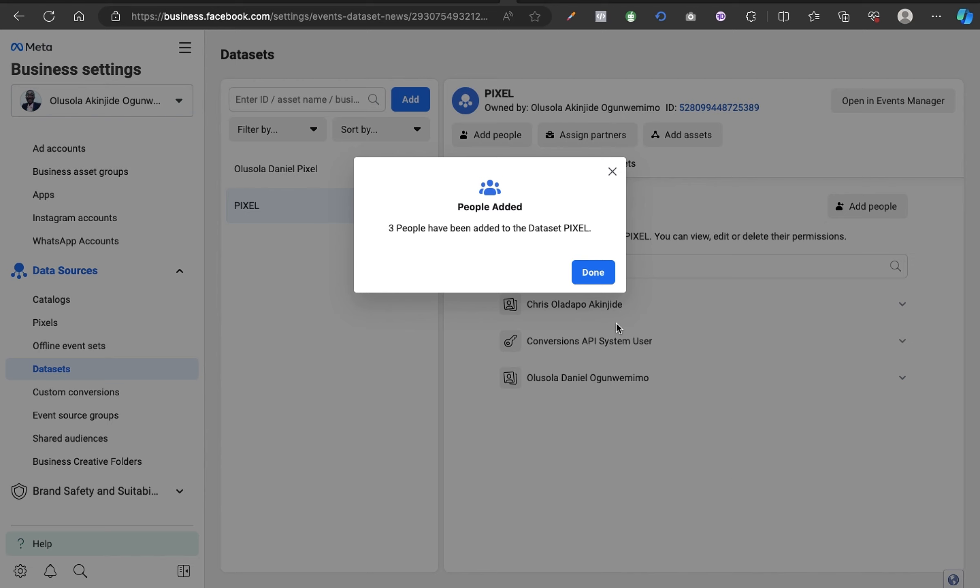
pyautogui.click(593, 274)
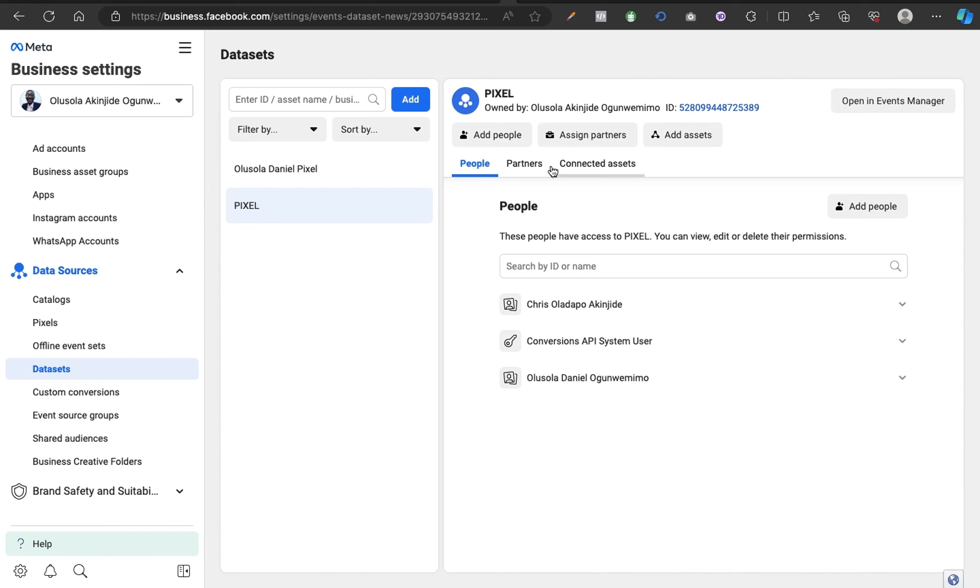
# - Open the asset selection for PIXEL's connected assets and compare the listed ad accounts with the campaigns overview's ad account
pyautogui.click(604, 166)
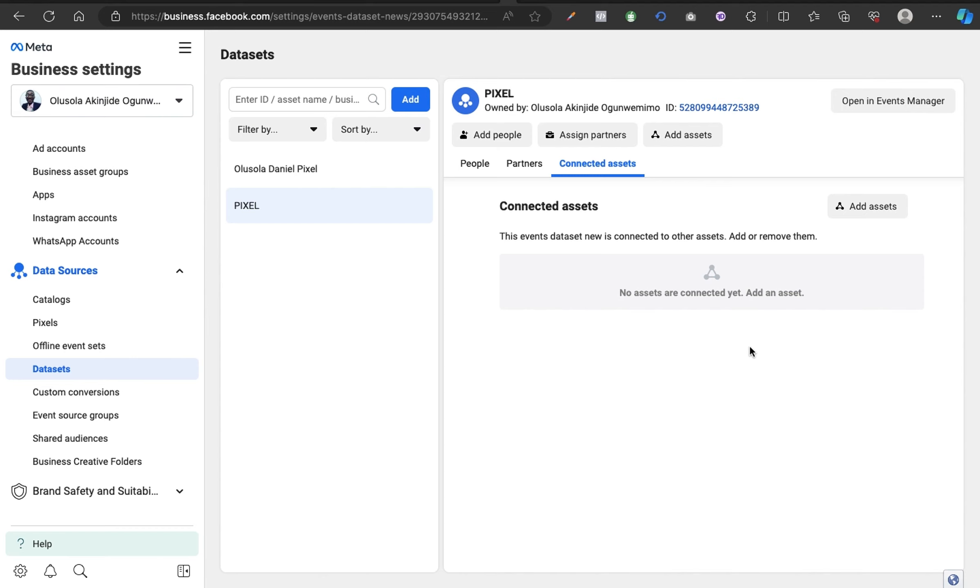
pyautogui.click(685, 135)
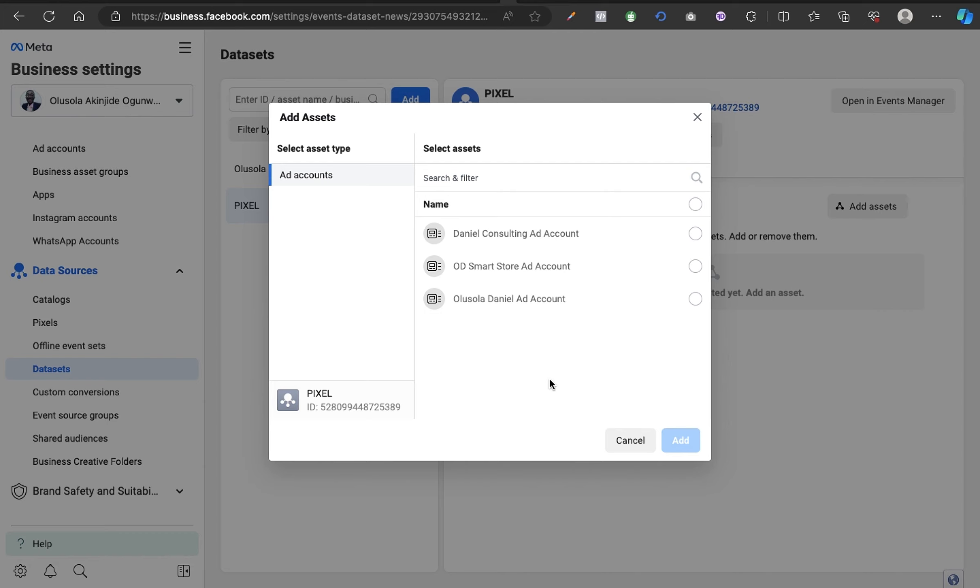
pyautogui.click(490, 3)
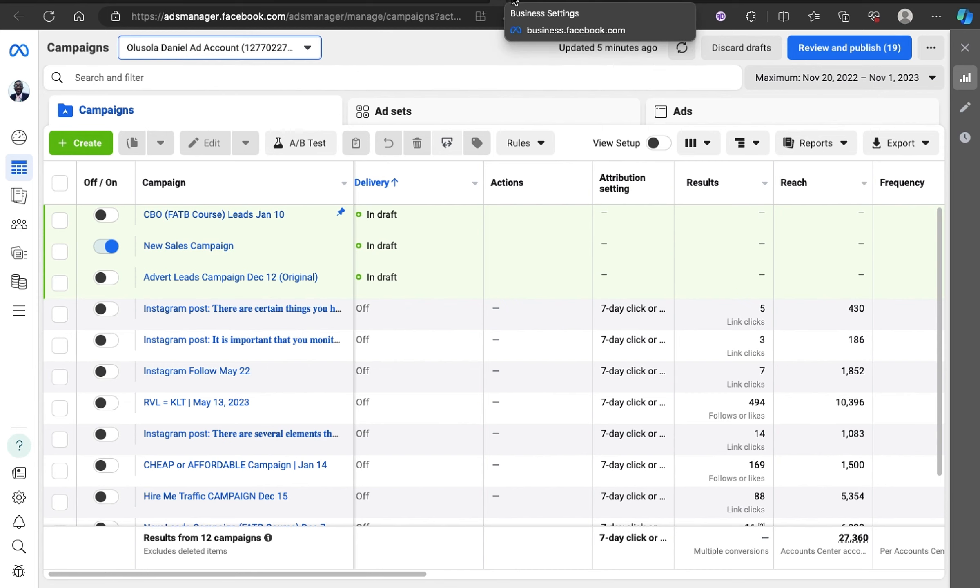
pyautogui.click(513, 3)
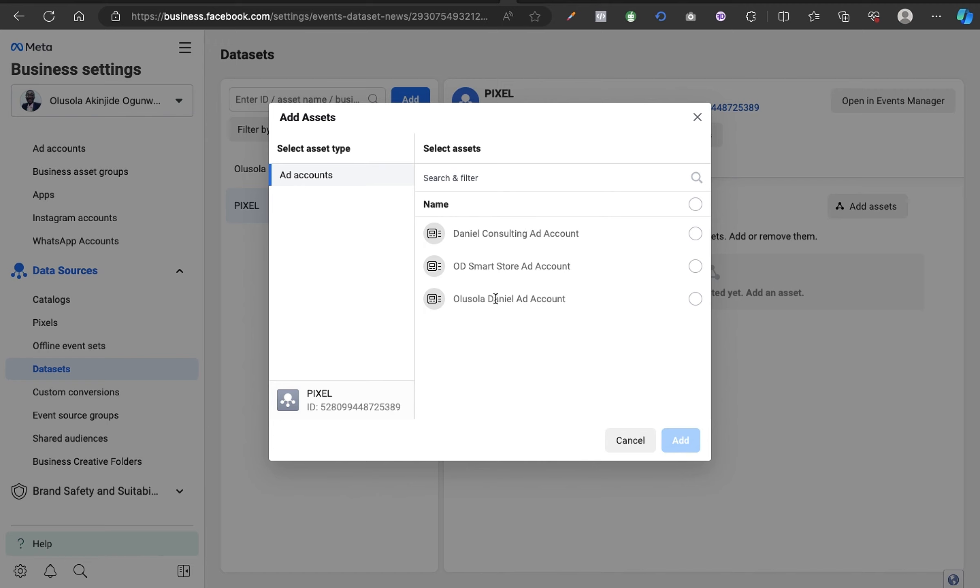
# - Check the active pixels offered in the sales ad set, then return to Business settings and dismiss the Add Assets dialog
pyautogui.click(492, 3)
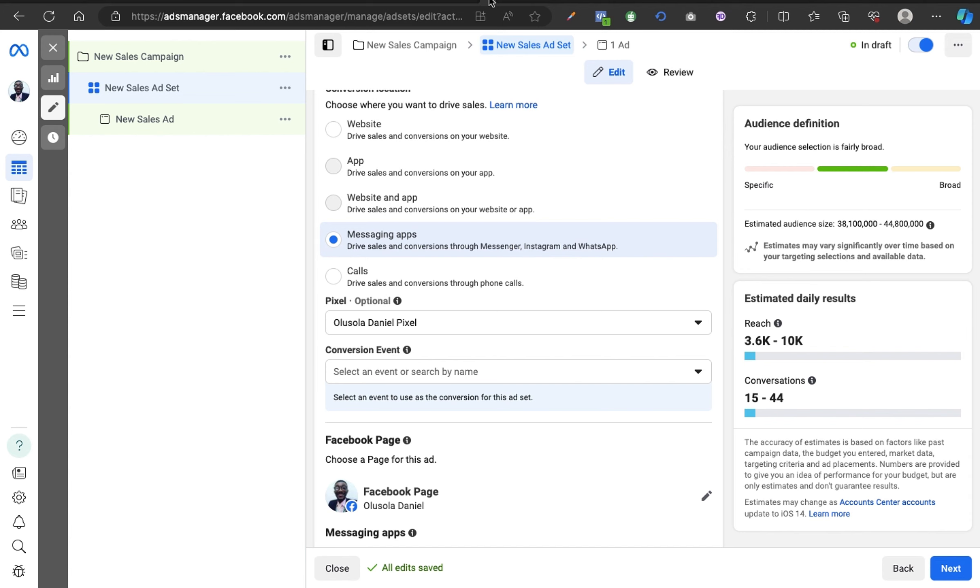
pyautogui.click(483, 326)
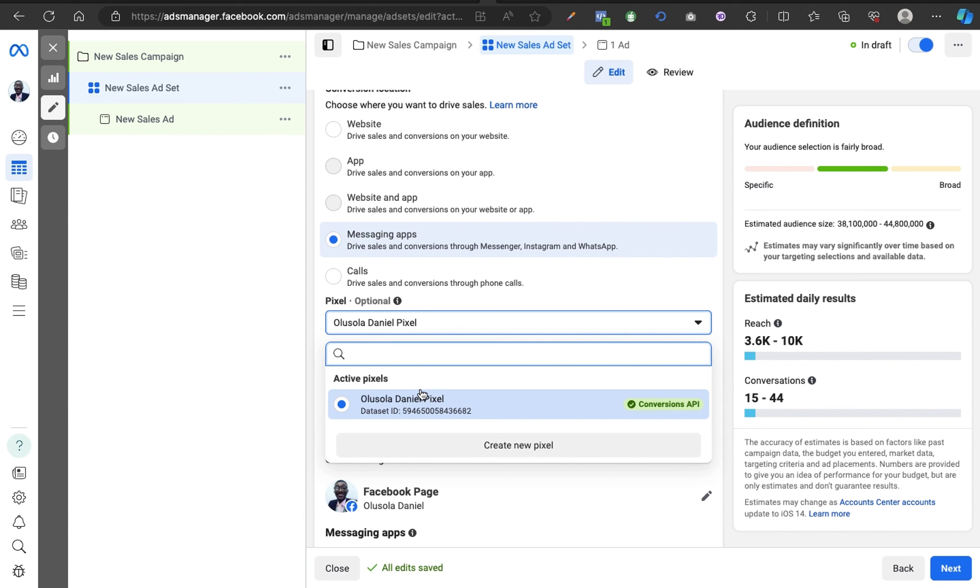
pyautogui.click(508, 0)
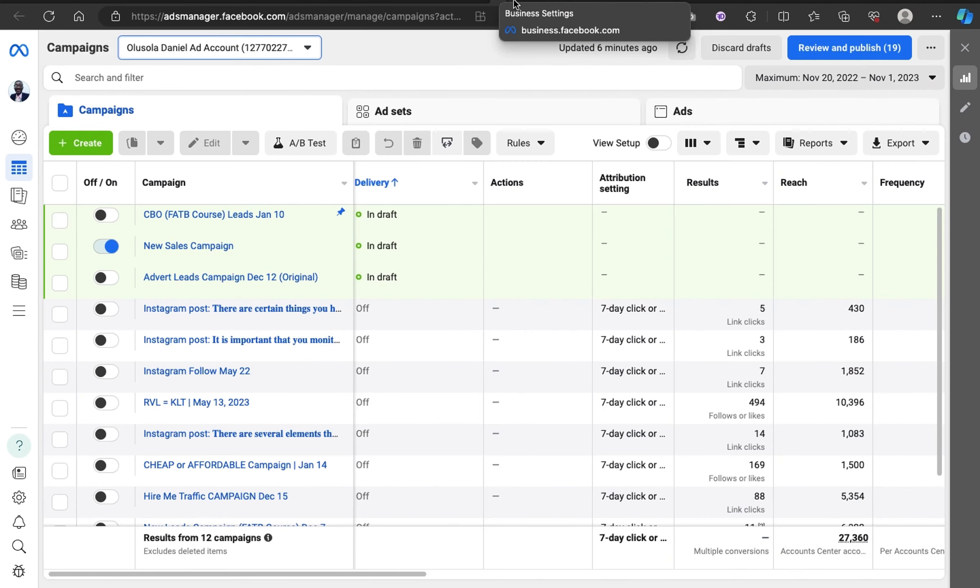
pyautogui.click(515, 1)
pyautogui.click(698, 118)
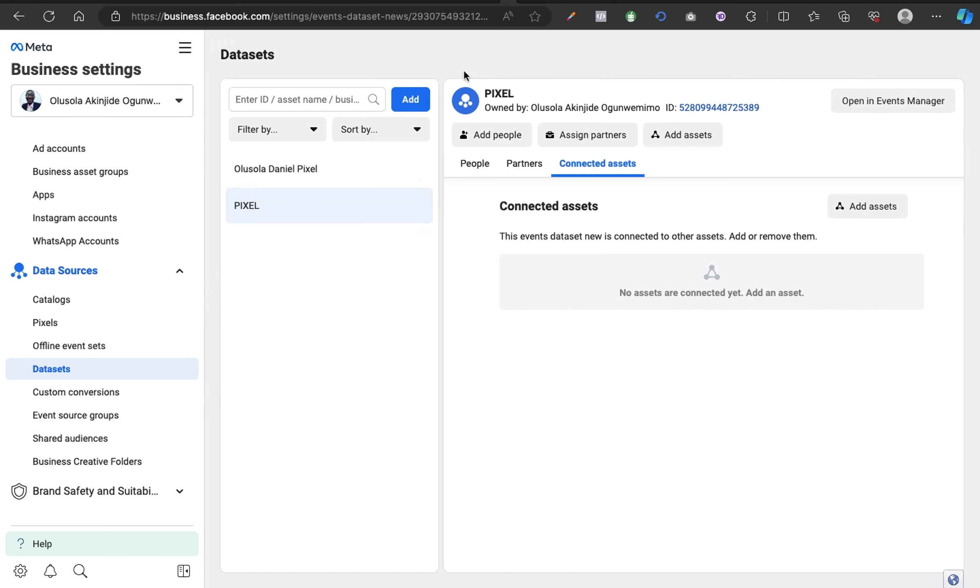
# - Return to the New Sales Ad Set and re-examine which active pixels its Pixel setting lists
pyautogui.click(500, 2)
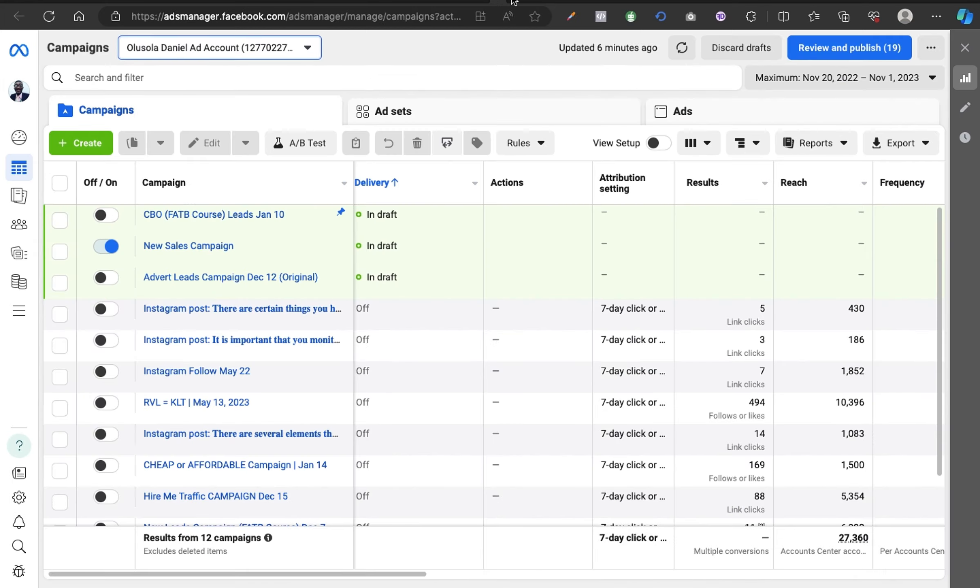
pyautogui.click(518, 2)
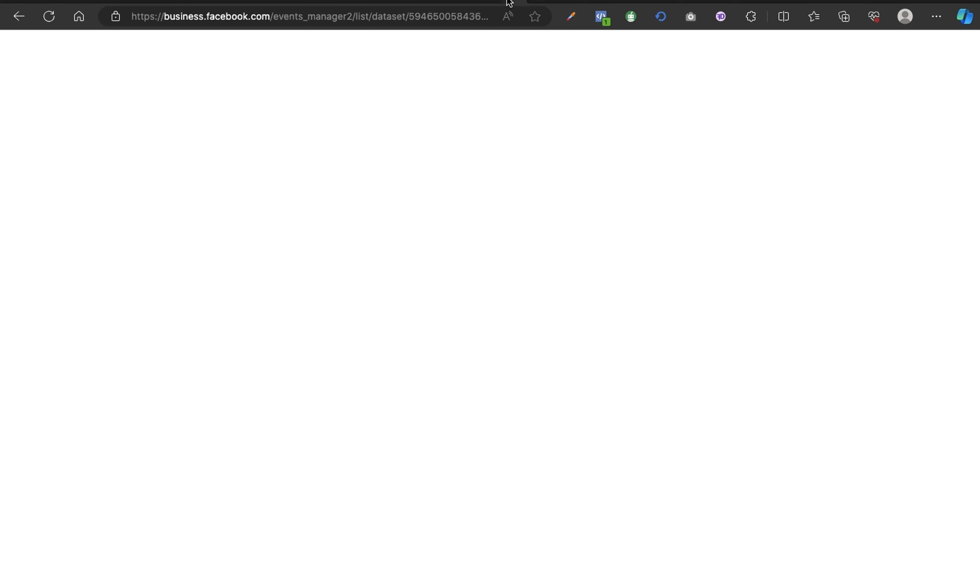
pyautogui.click(509, 2)
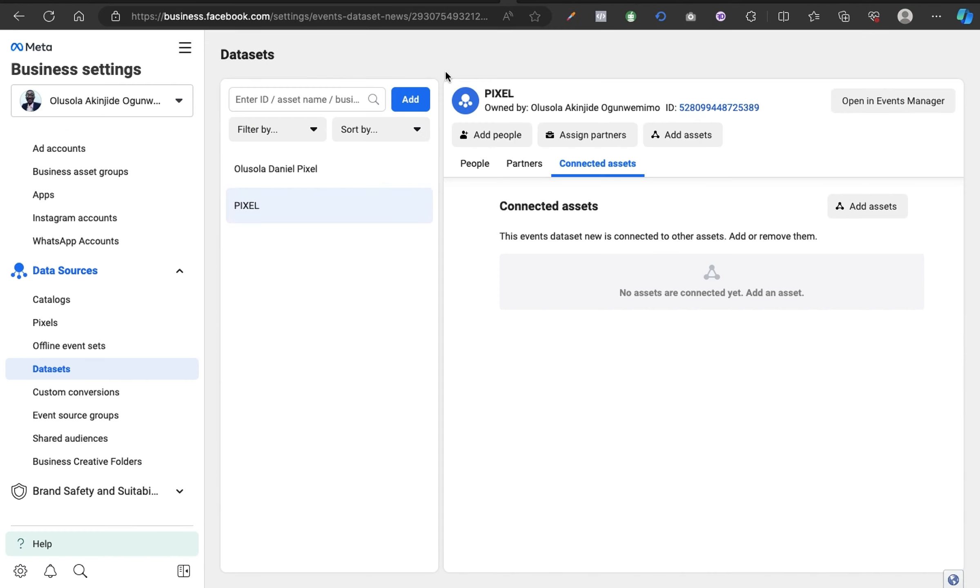
pyautogui.click(488, 4)
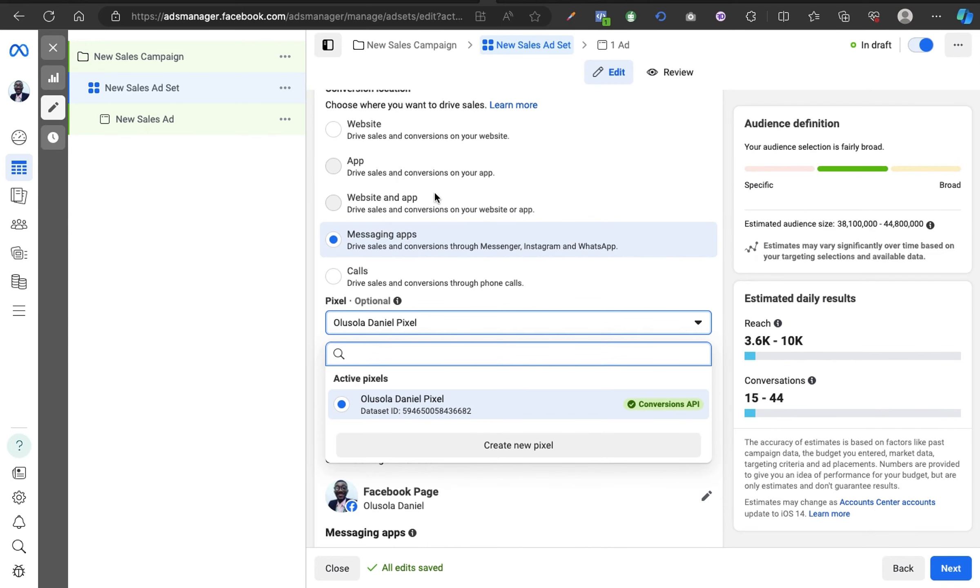
pyautogui.click(427, 323)
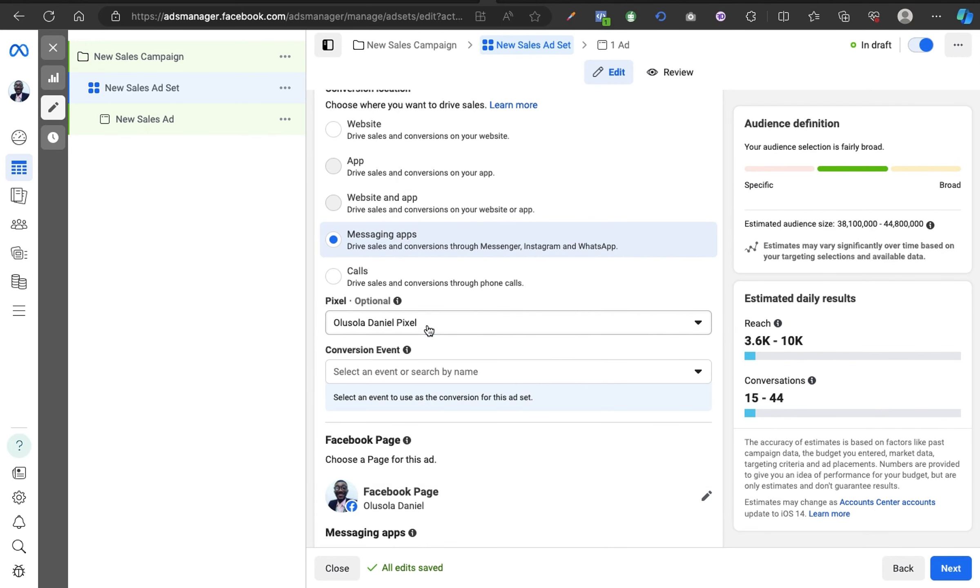
pyautogui.click(427, 323)
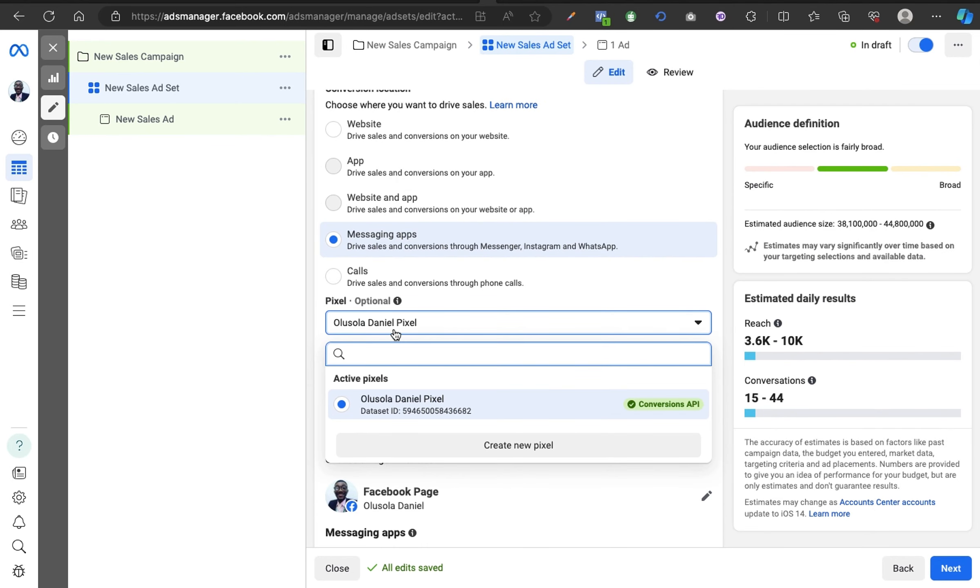
pyautogui.click(426, 327)
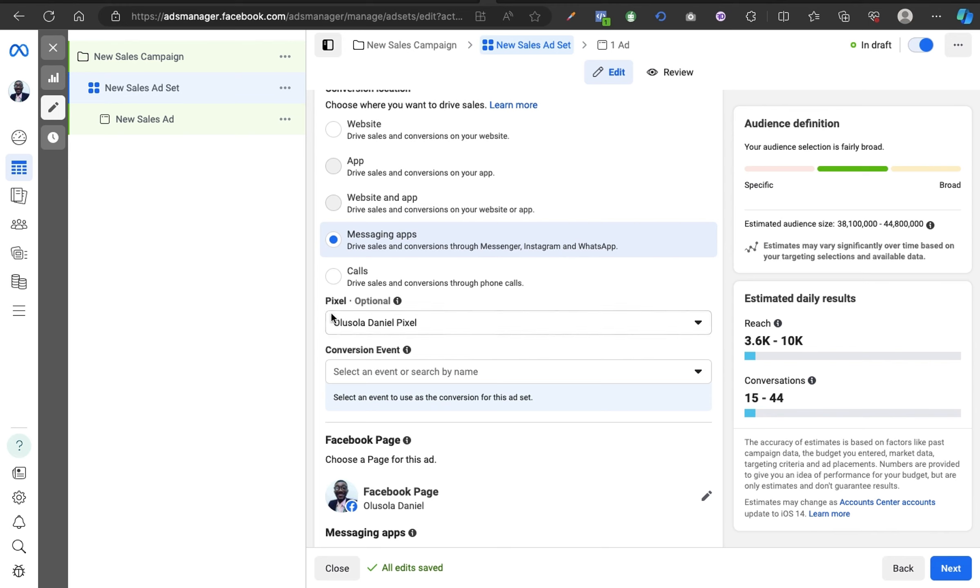
pyautogui.click(438, 330)
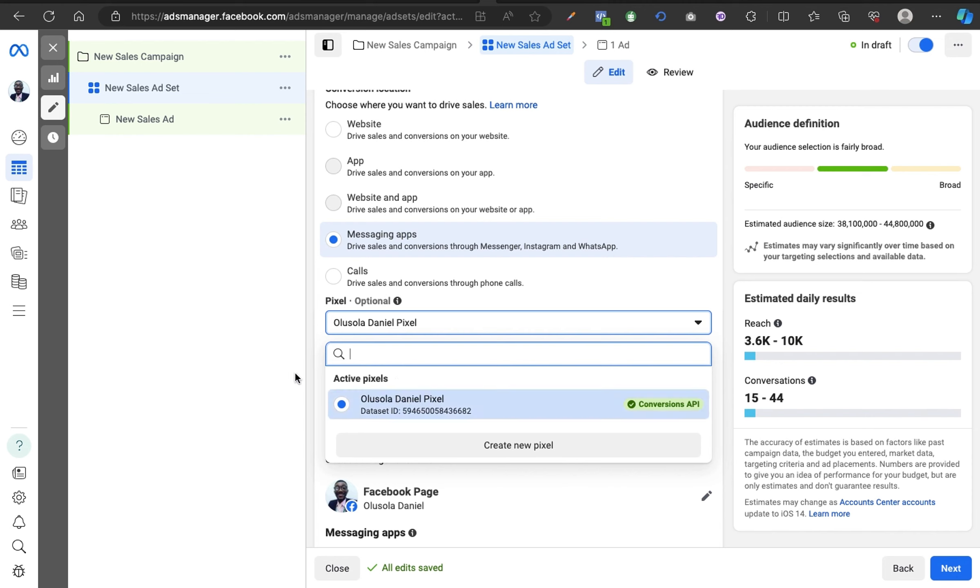
pyautogui.click(297, 353)
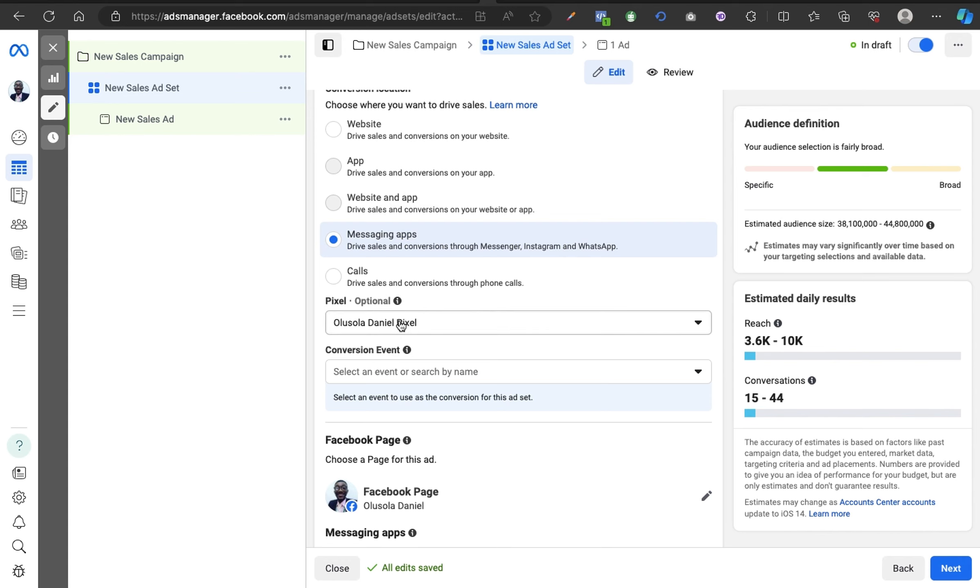
# - Go back to Business settings and connect only the sales campaign's ad account to the PIXEL dataset
pyautogui.click(480, 2)
pyautogui.click(496, 3)
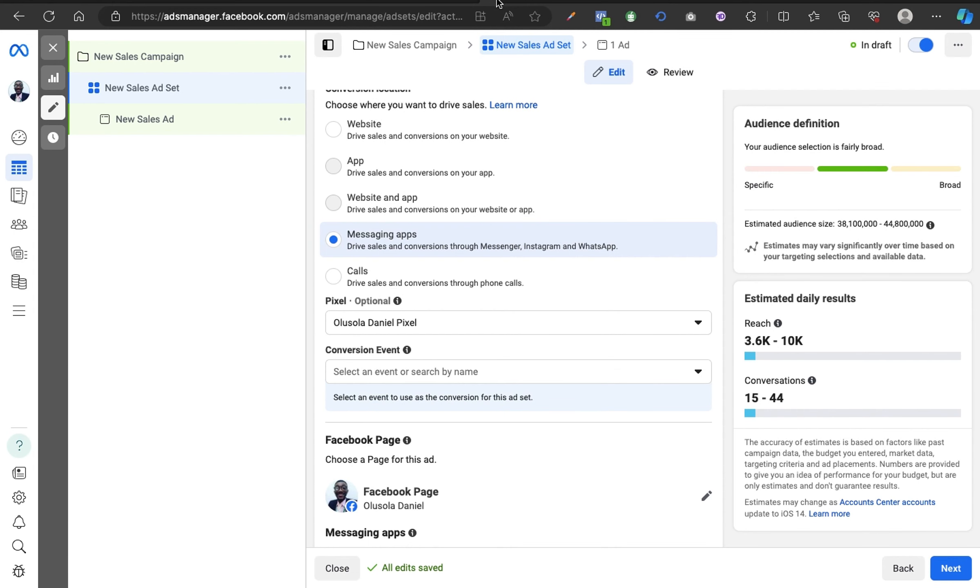
pyautogui.click(511, 3)
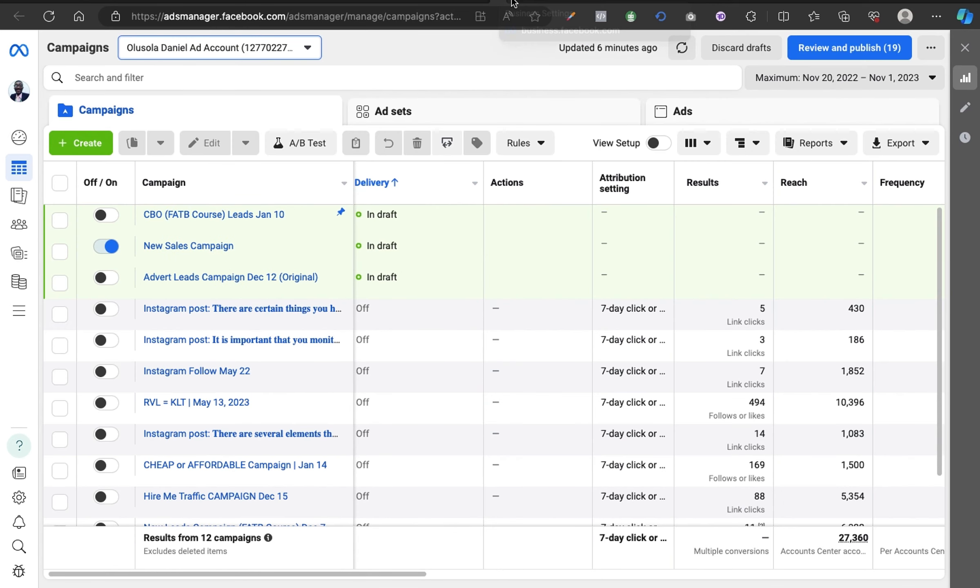
pyautogui.click(514, 4)
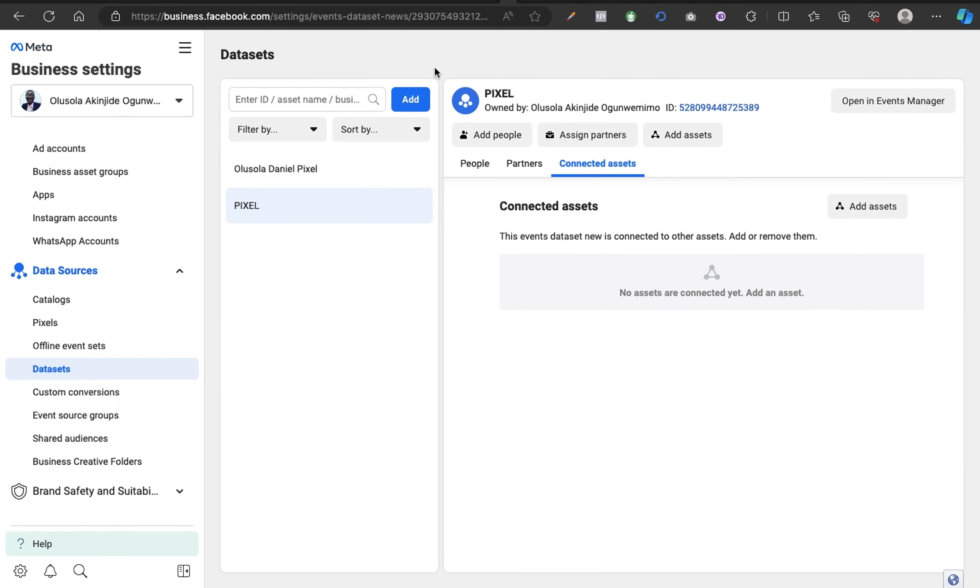
pyautogui.click(687, 137)
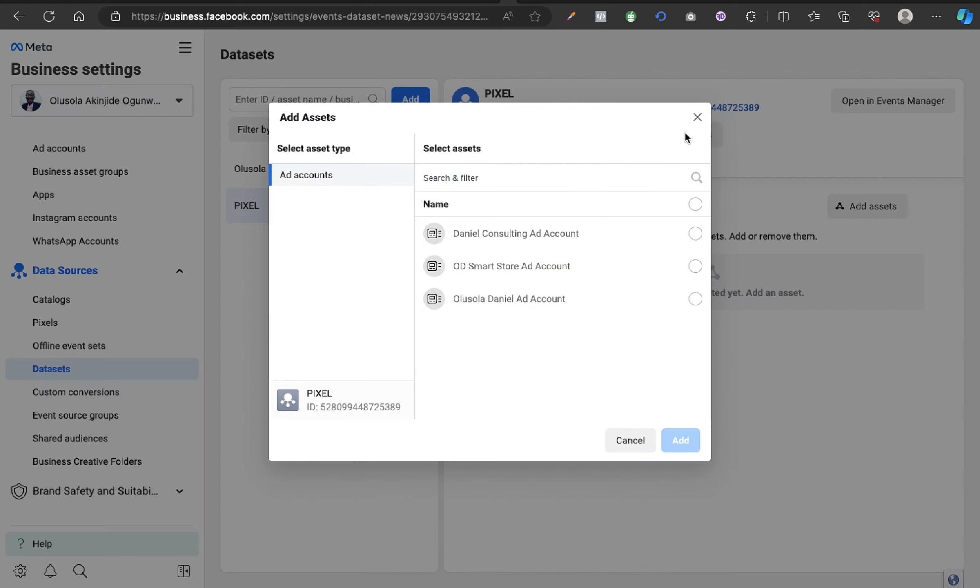
pyautogui.click(696, 299)
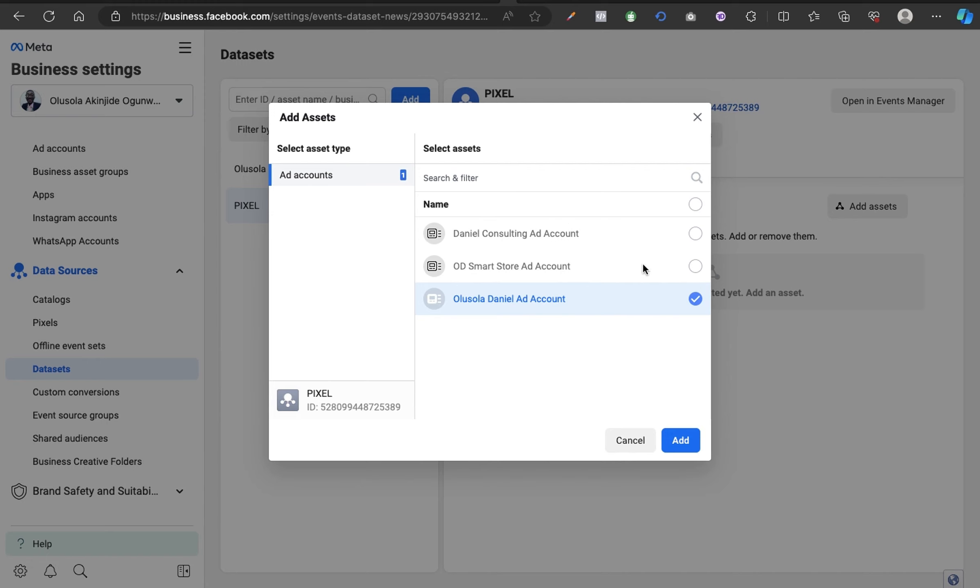
pyautogui.click(694, 266)
pyautogui.click(696, 237)
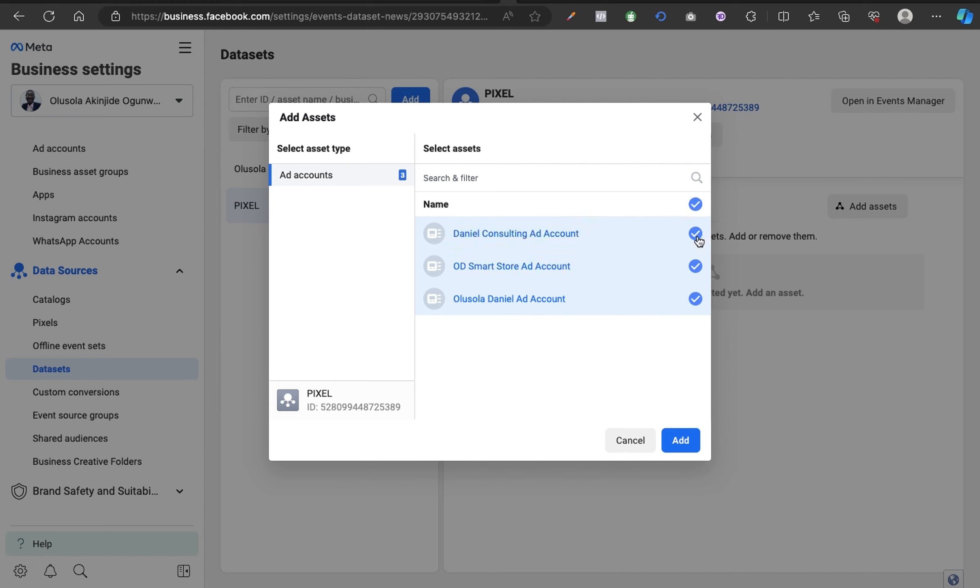
pyautogui.click(695, 234)
pyautogui.click(695, 267)
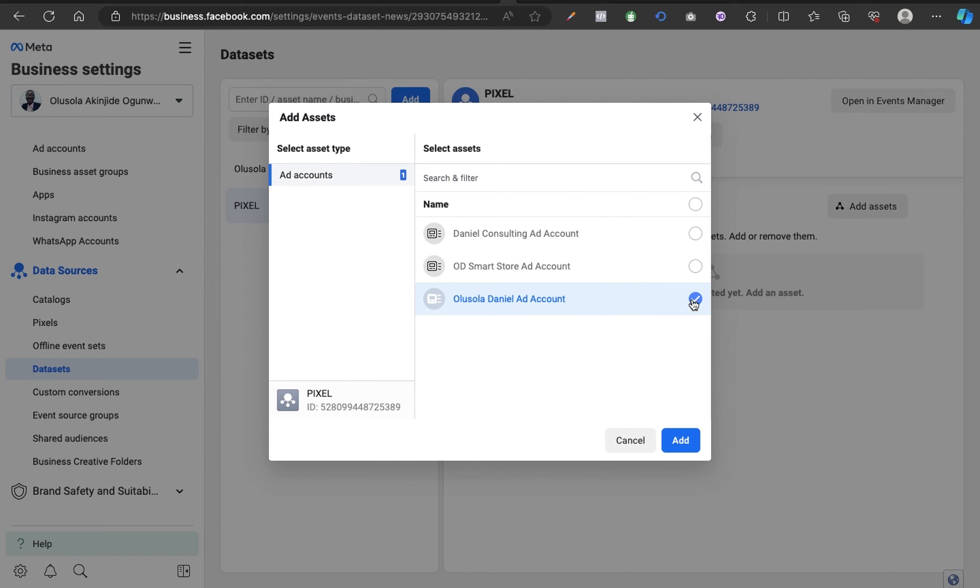
pyautogui.click(681, 441)
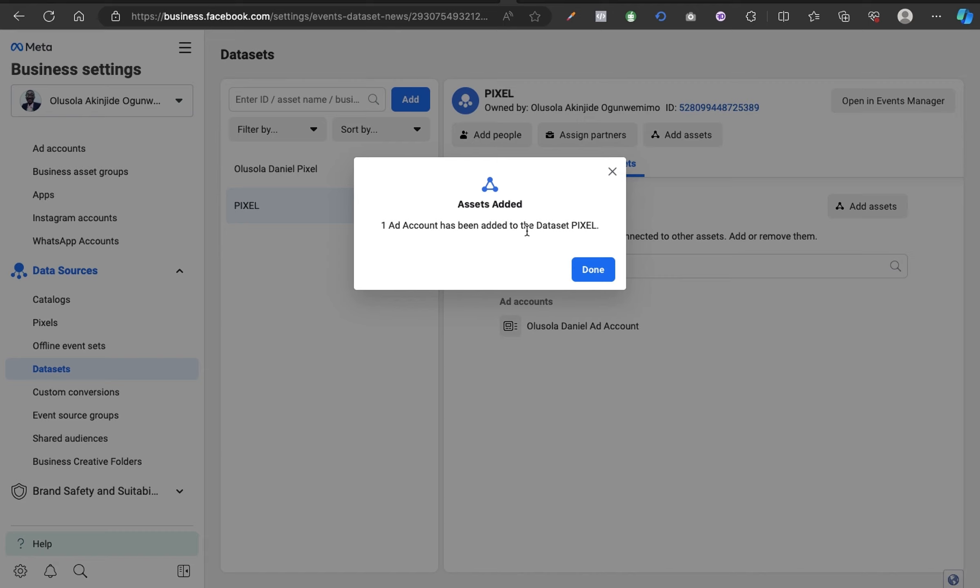
# - Close the finished asset assignment and return to the New Sales Ad Set to check its listed active pixels
pyautogui.click(593, 270)
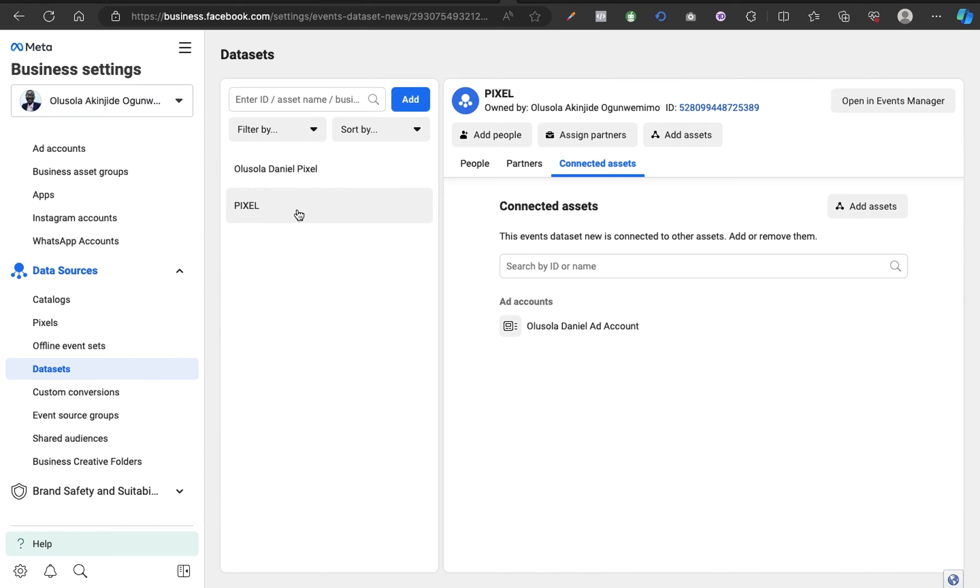
pyautogui.click(486, 4)
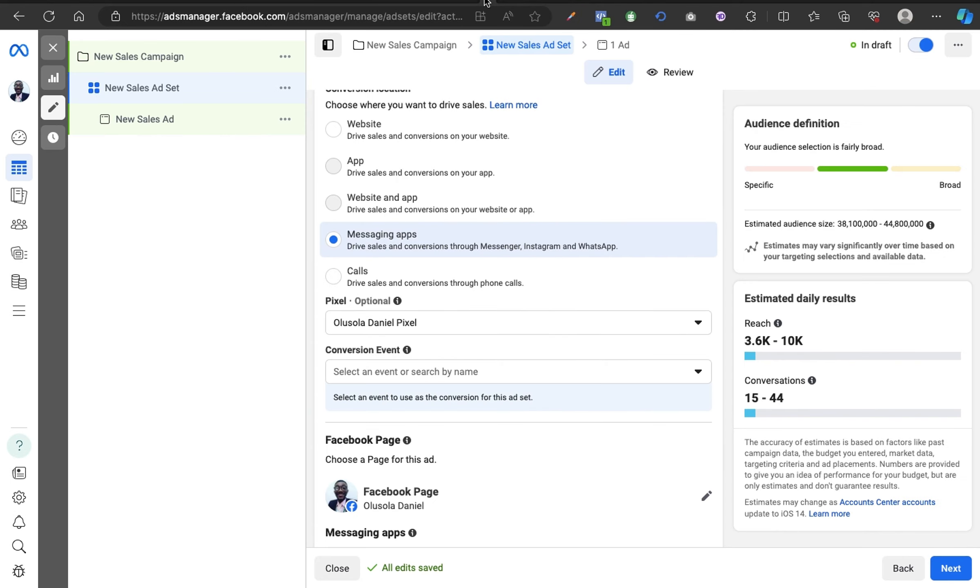
pyautogui.click(452, 332)
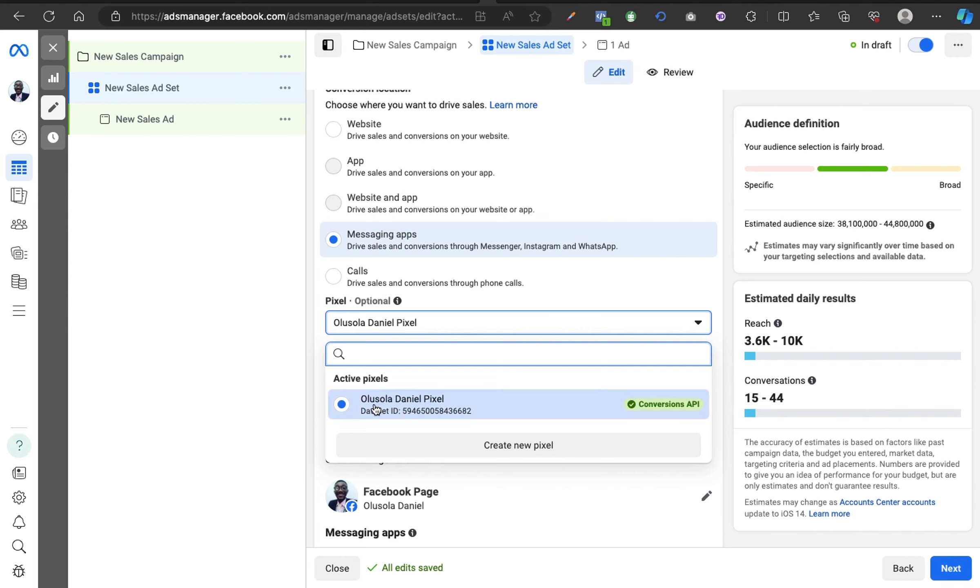
pyautogui.click(134, 270)
# - Reload the New Sales Ad Set page and choose PIXEL as the pixel under Conversion
pyautogui.click(48, 21)
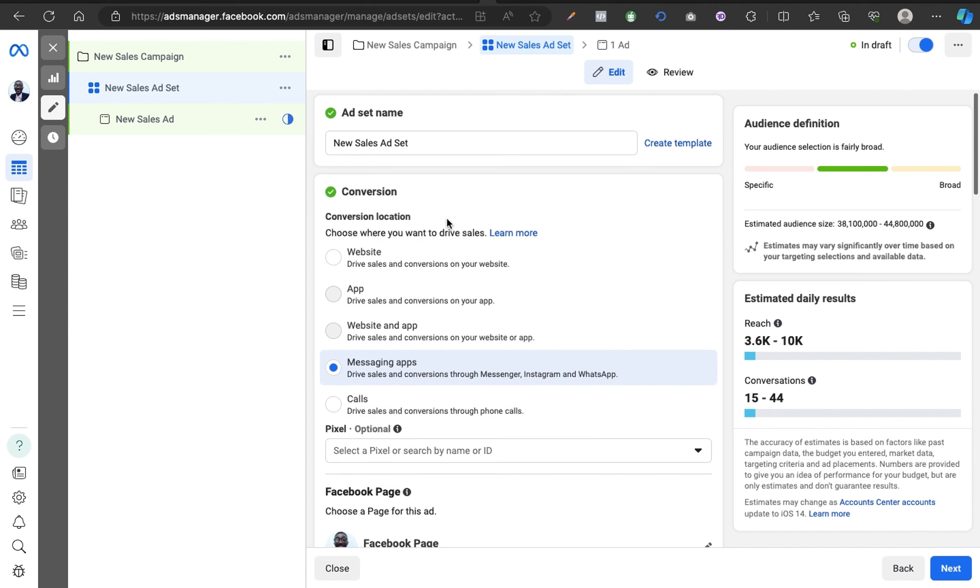
pyautogui.scroll(-2, 447, 217)
pyautogui.scroll(-3, 447, 218)
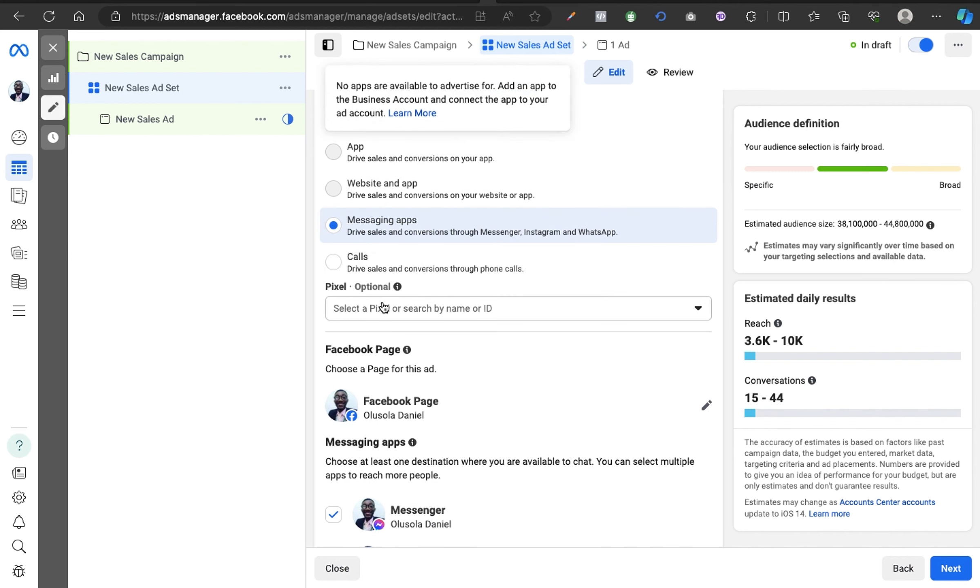
pyautogui.click(580, 315)
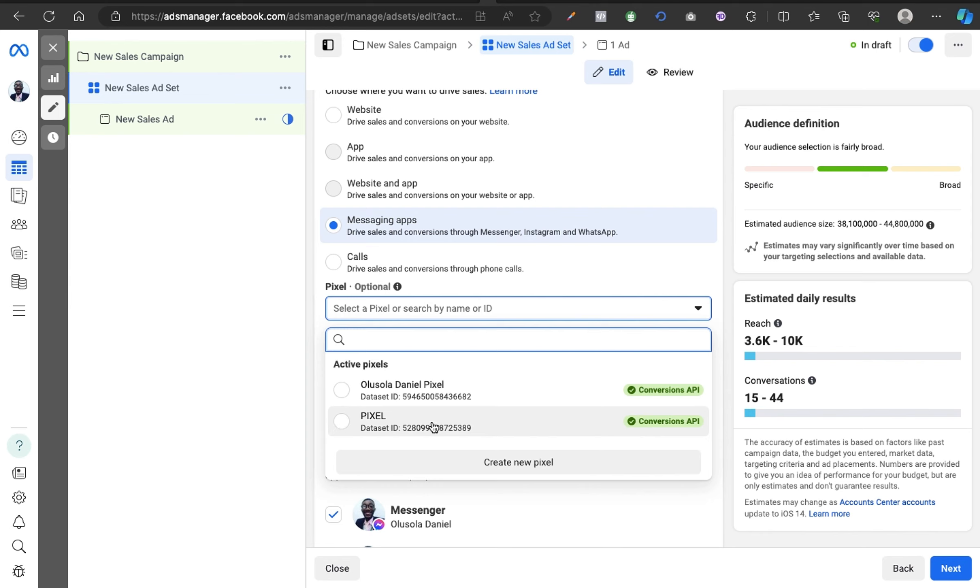
pyautogui.click(364, 422)
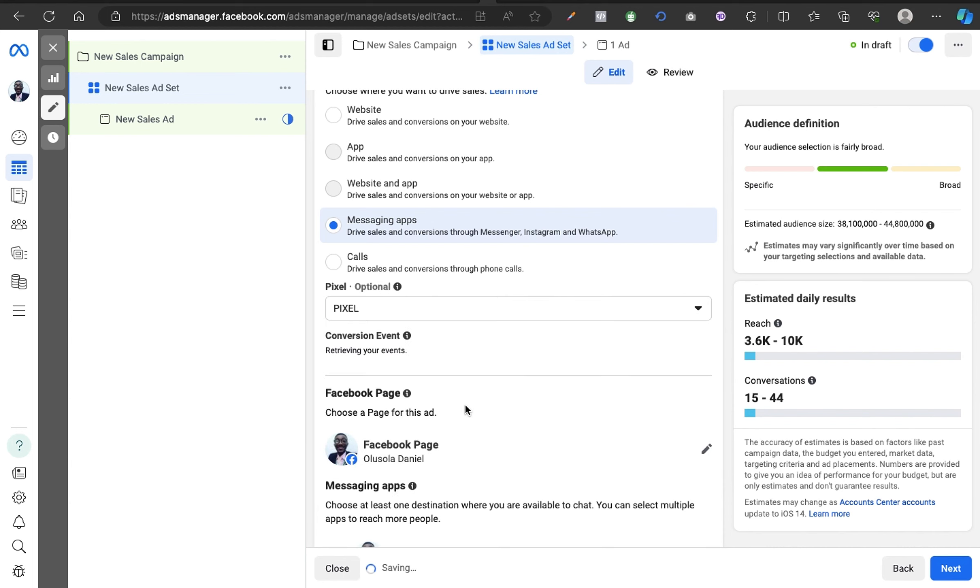
# - Review the ad set from its conversion settings through placements, then switch to the campaigns overview
pyautogui.scroll(-10, 465, 404)
pyautogui.scroll(-20, 465, 404)
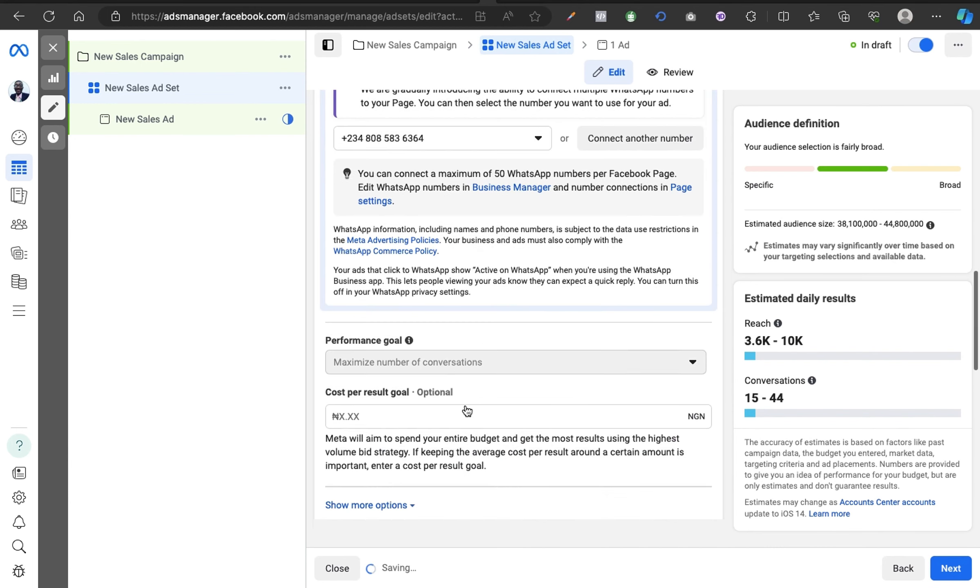
pyautogui.scroll(-3, 466, 408)
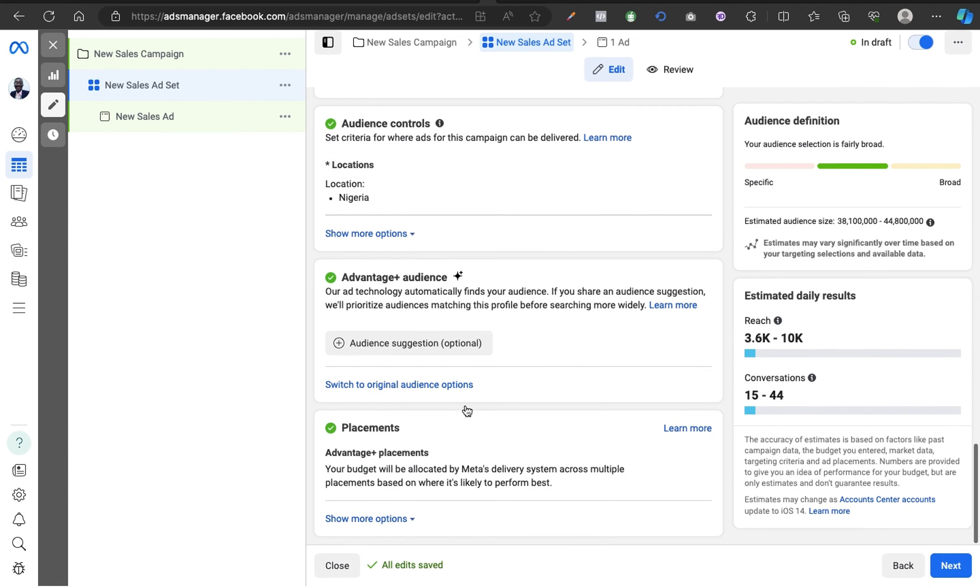
pyautogui.scroll(8, 466, 408)
pyautogui.scroll(15, 466, 407)
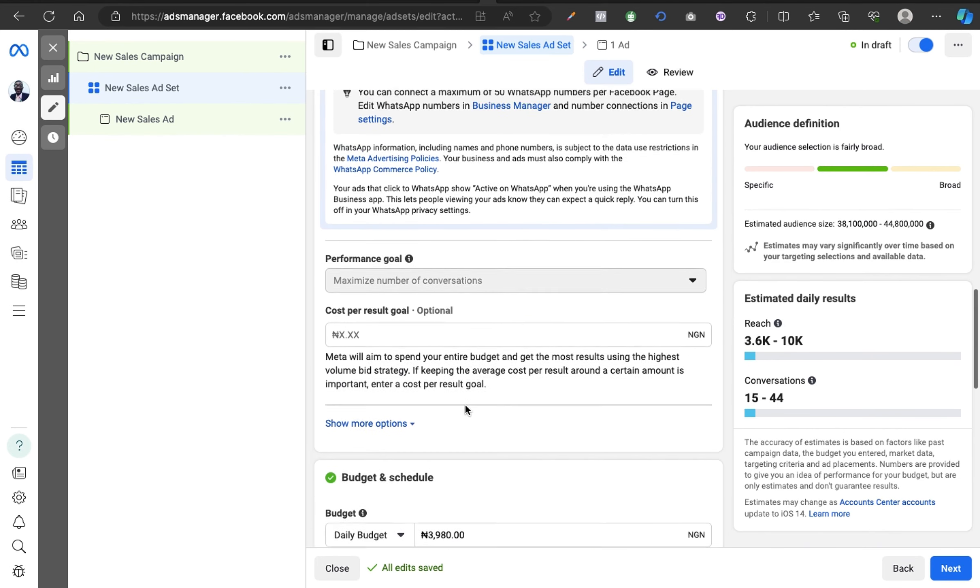
pyautogui.scroll(2, 465, 408)
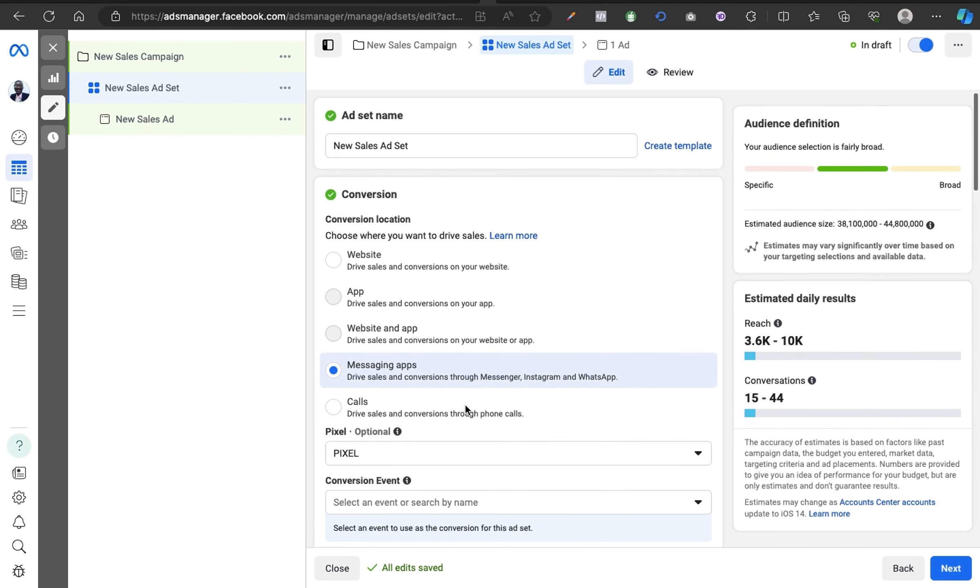
pyautogui.scroll(-5, 465, 409)
pyautogui.scroll(3, 465, 409)
pyautogui.scroll(3, 468, 411)
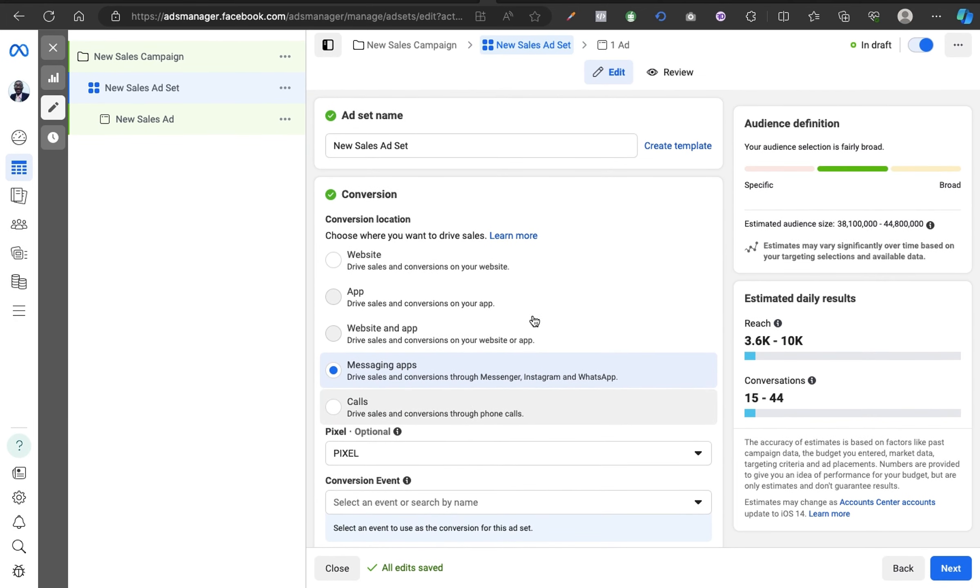
pyautogui.scroll(-2, 459, 425)
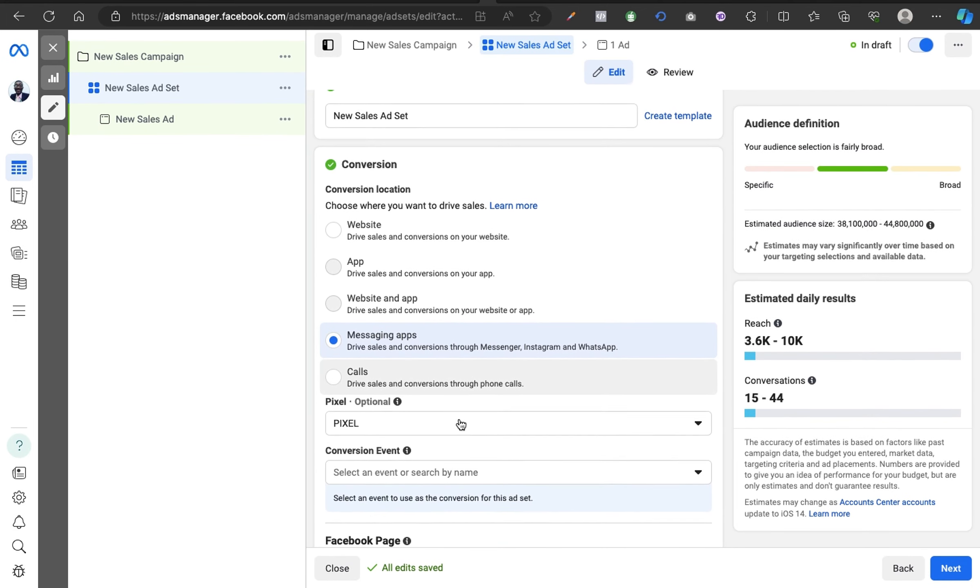
pyautogui.scroll(2, 531, 383)
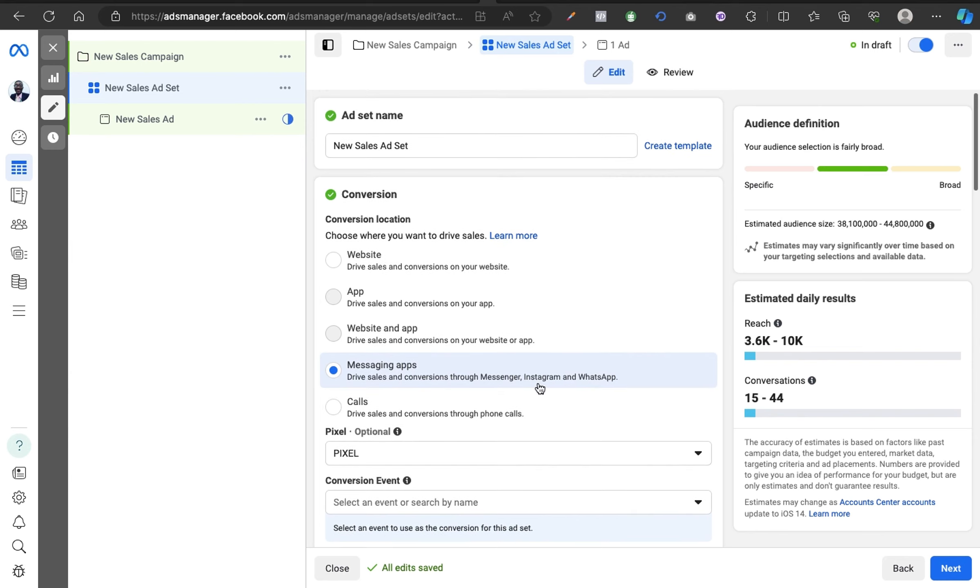
pyautogui.hotkey('ctrl', 'Tab')
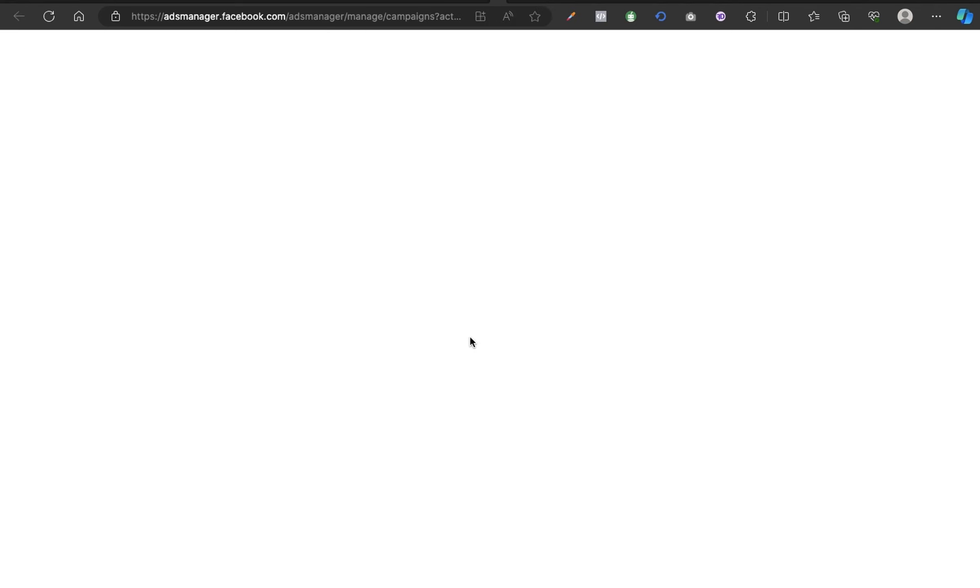